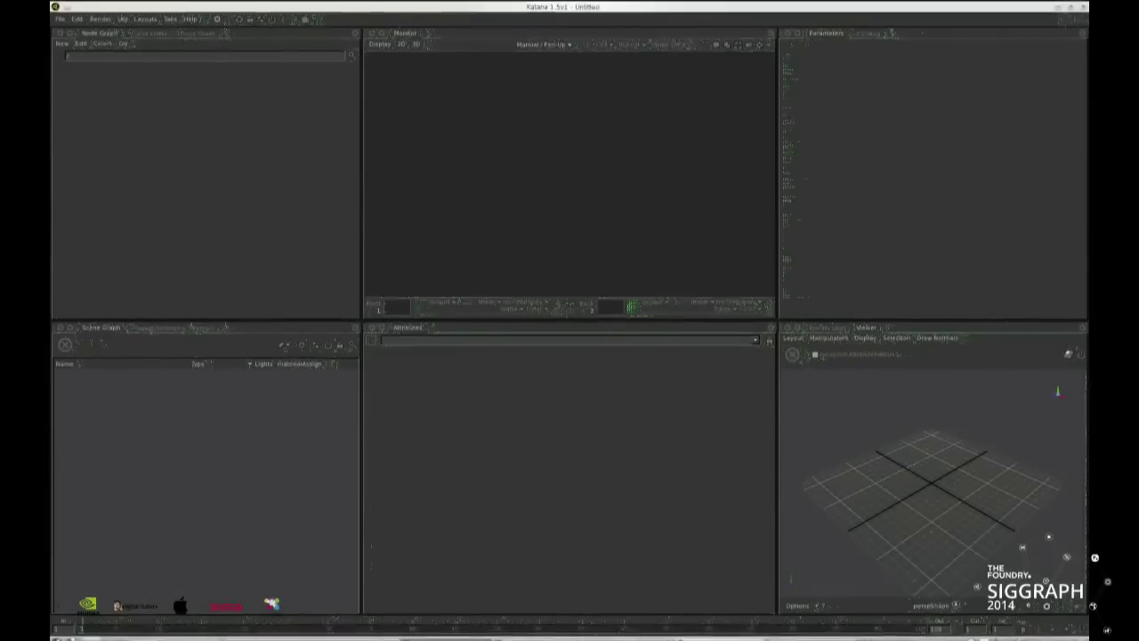
Load the asset_kt_template look development node setup into the empty scene and view its full layout
left_click(216, 20)
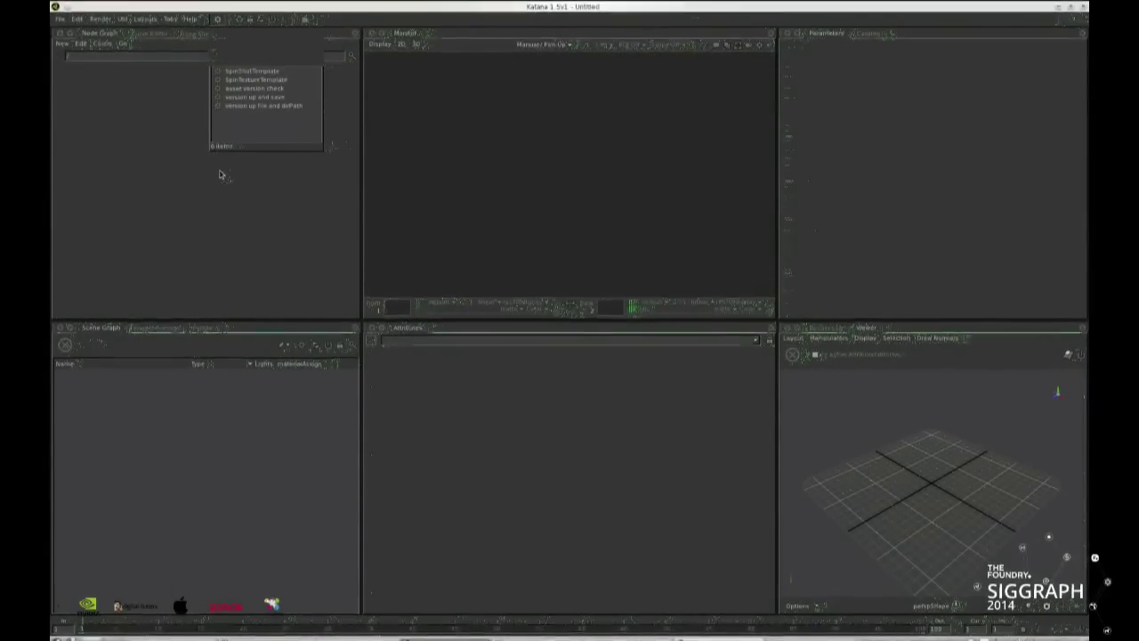
left_click(220, 173)
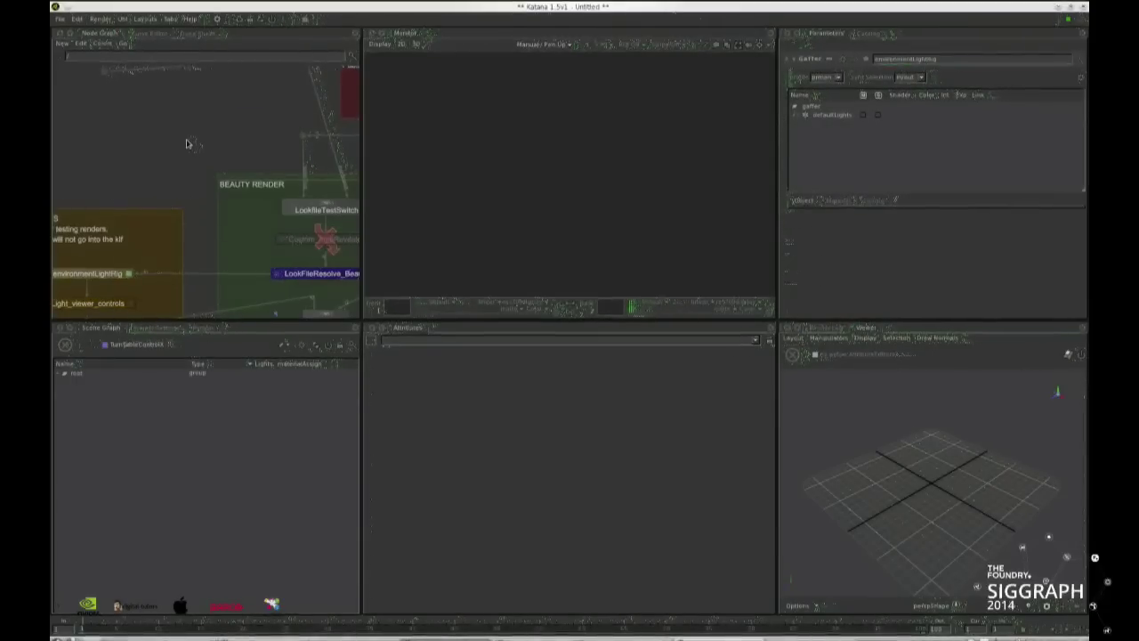
key("space")
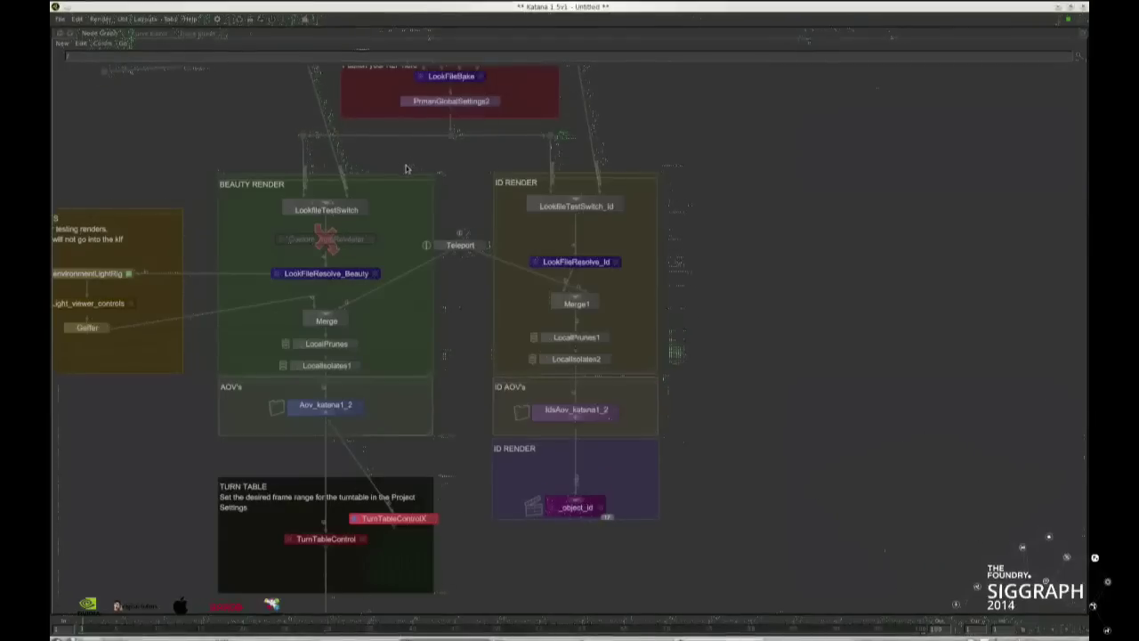
key("a")
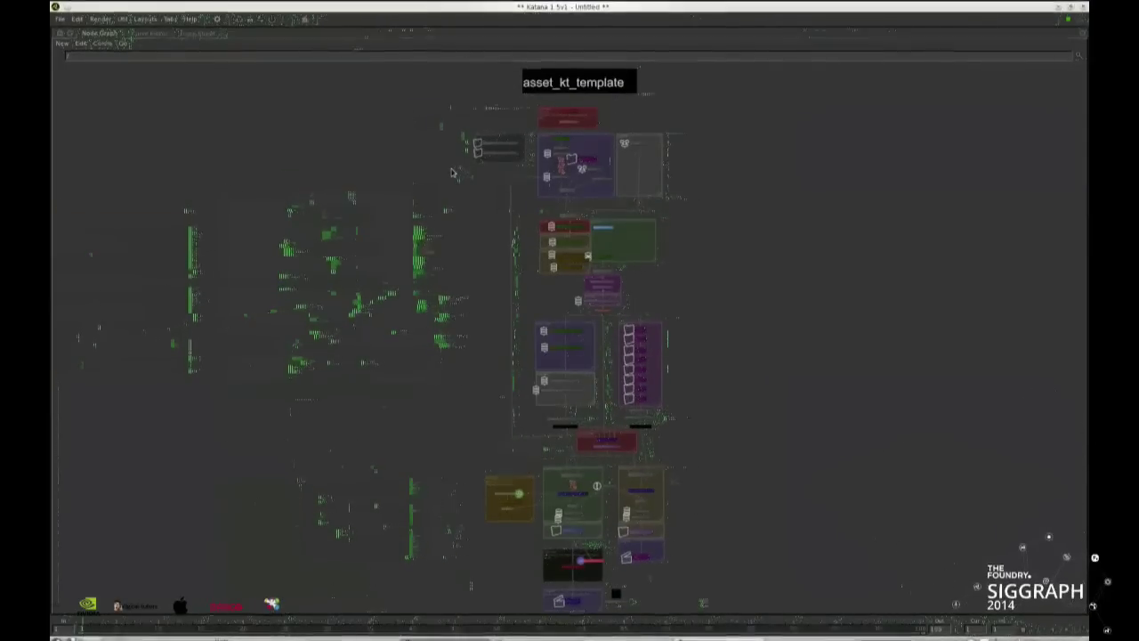
key("space")
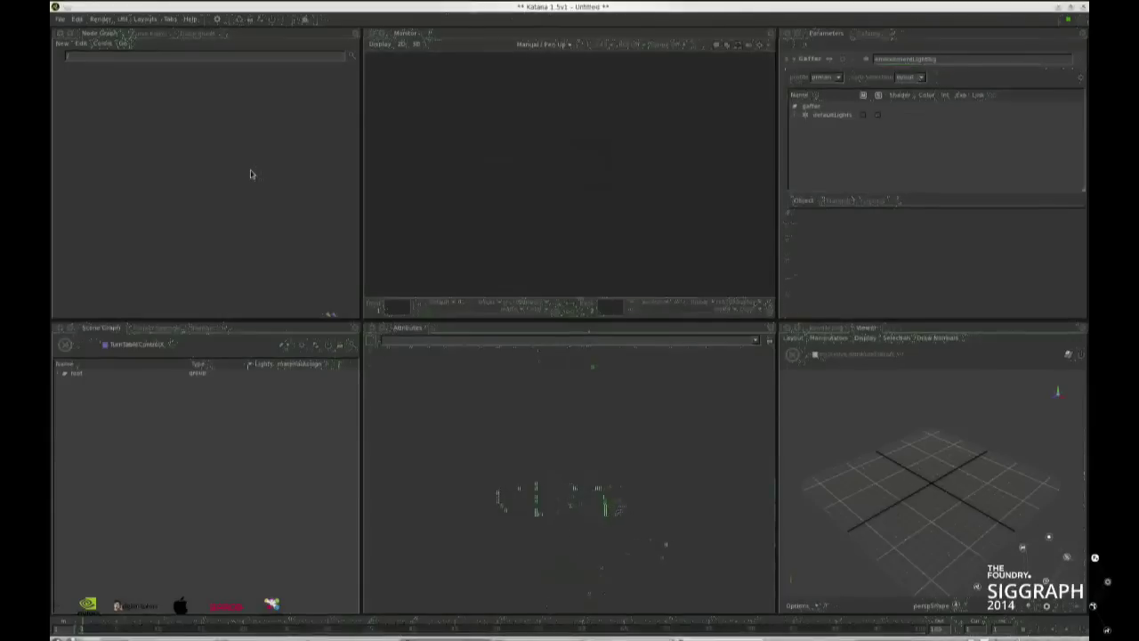
Open the asset info group node at the head of the template and fetch the asset name into it
key("a")
scroll(216, 113, "up", 5)
middle_click_drag(212, 66, 237, 203)
double_click(239, 194)
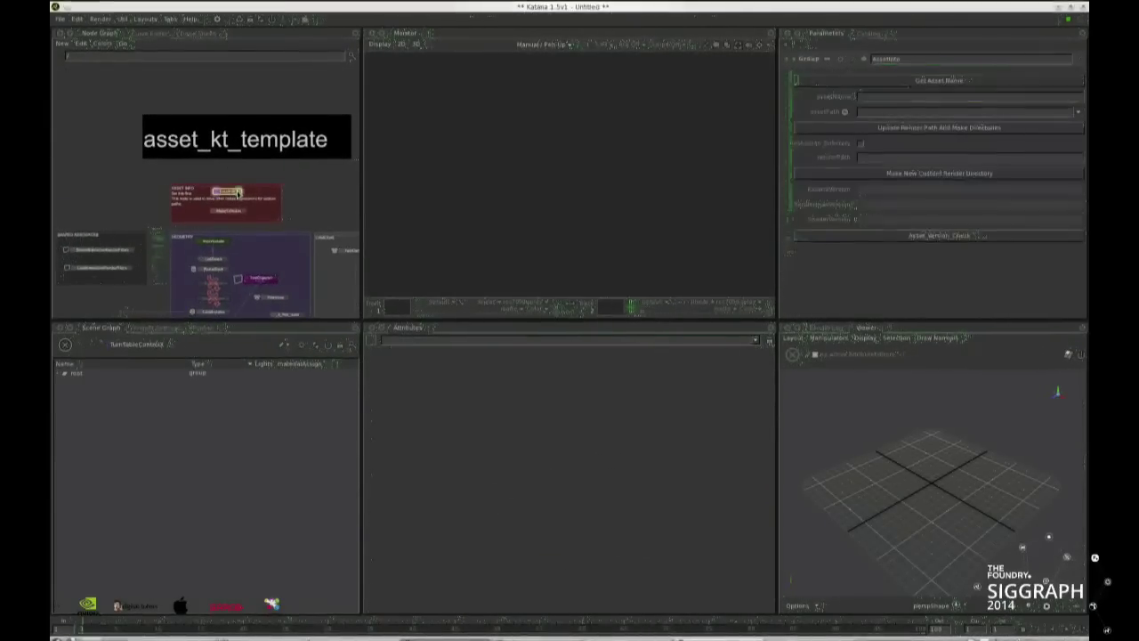
left_click(847, 82)
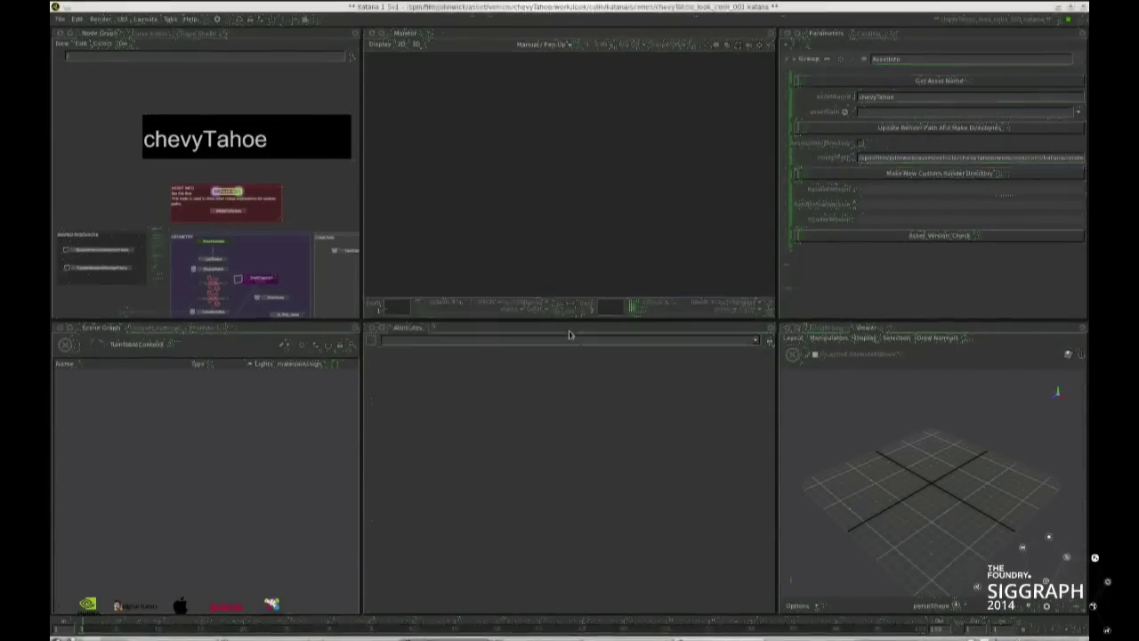
Add a ScenegraphXML source to the Importomatic node and load the published chevyTahoe model geometry file
double_click(230, 241)
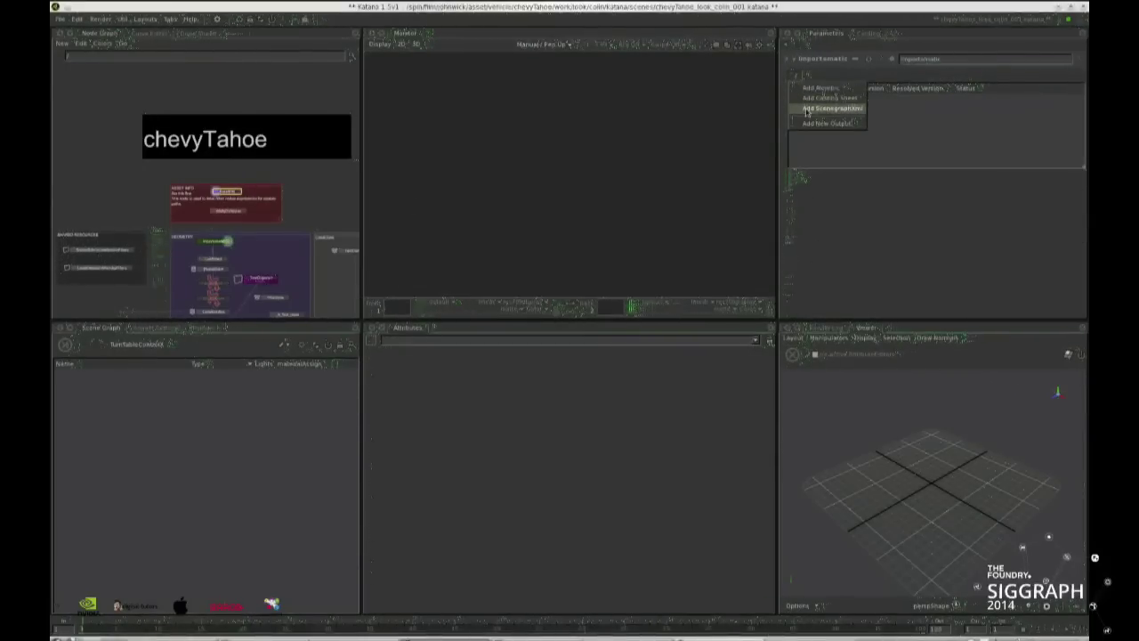
left_click(449, 248)
left_click(450, 249)
left_click(451, 251)
double_click(446, 283)
double_click(444, 283)
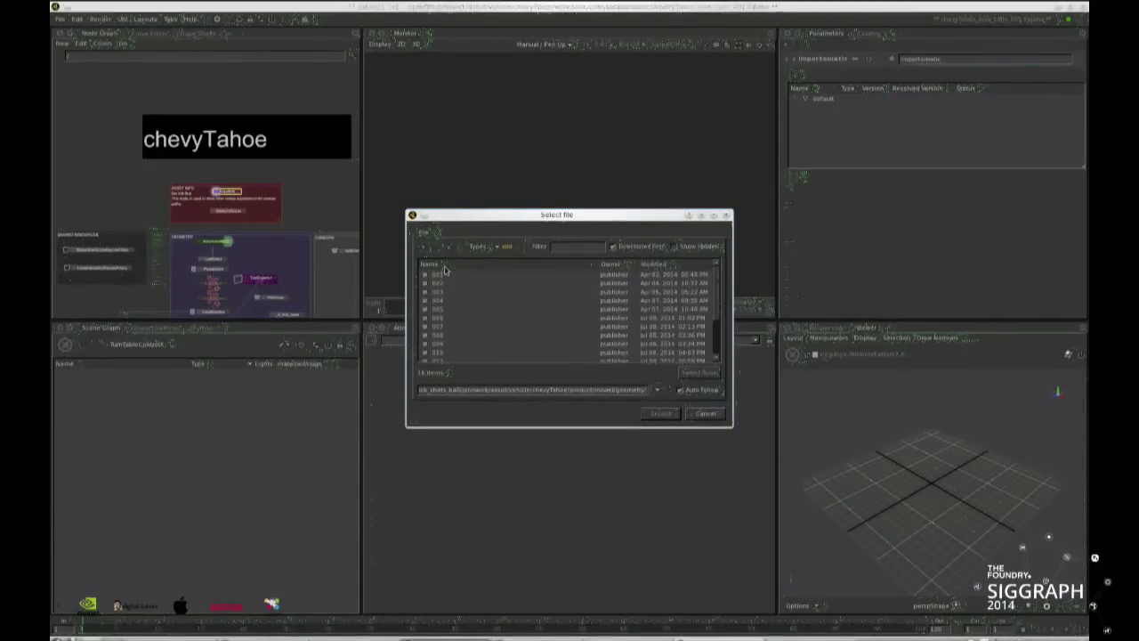
double_click(440, 275)
double_click(437, 283)
double_click(440, 279)
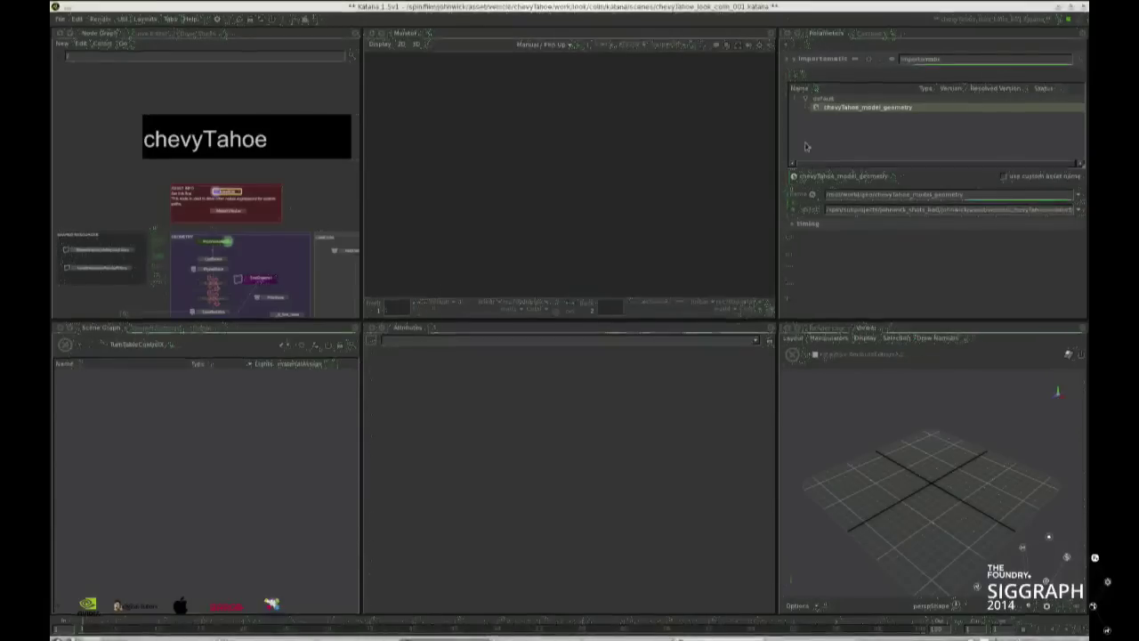
Assign chevyTahoe_model_attributefile.xml from the latest published model geometry version to the chevyTahoe assembly as an attribute file override
left_click(838, 118)
left_click(857, 148)
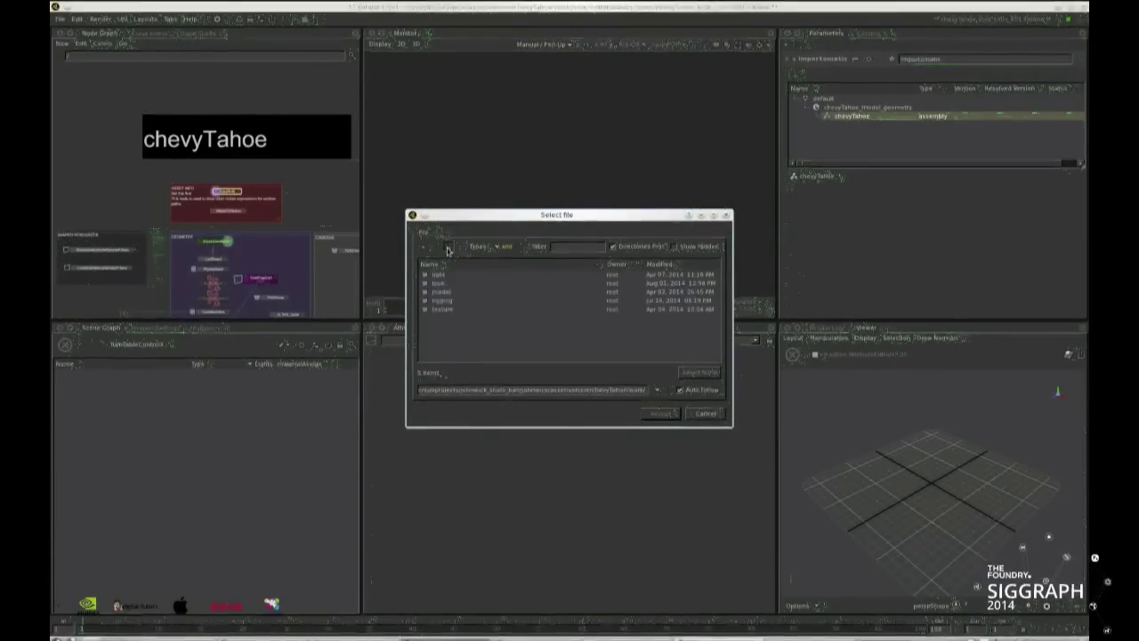
double_click(444, 284)
double_click(444, 284)
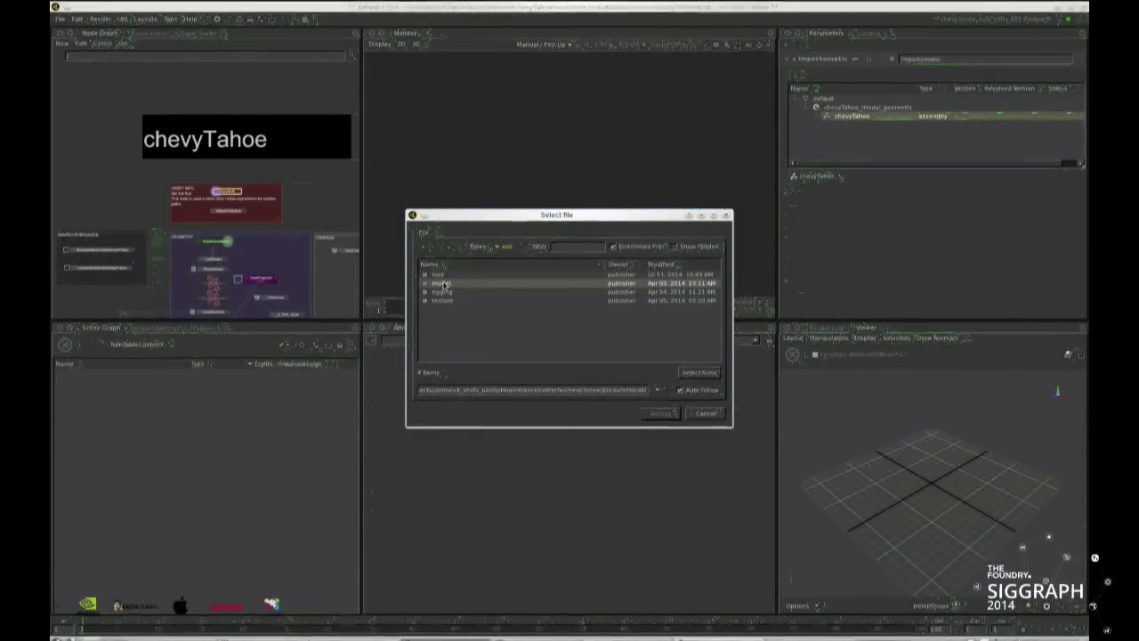
double_click(444, 276)
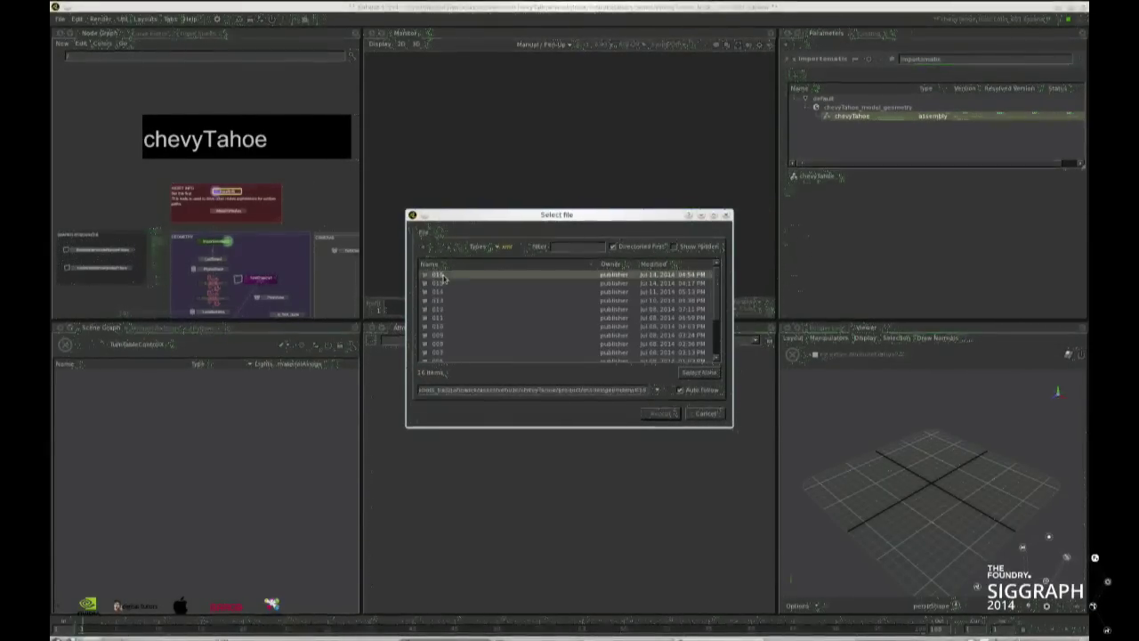
double_click(442, 278)
left_click(445, 275)
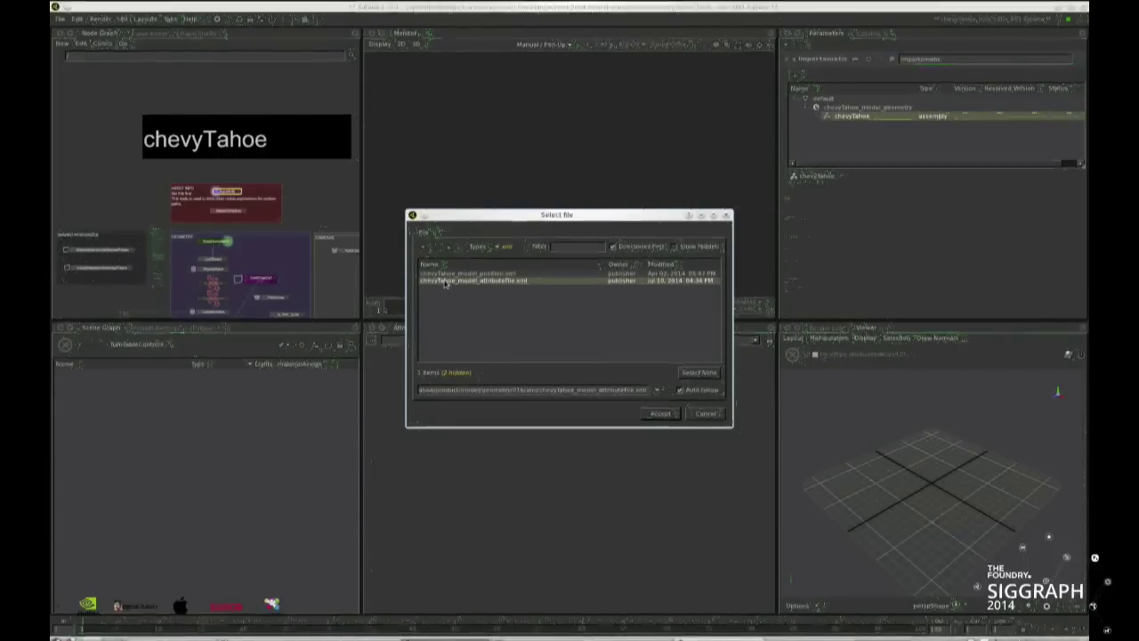
left_click(660, 413)
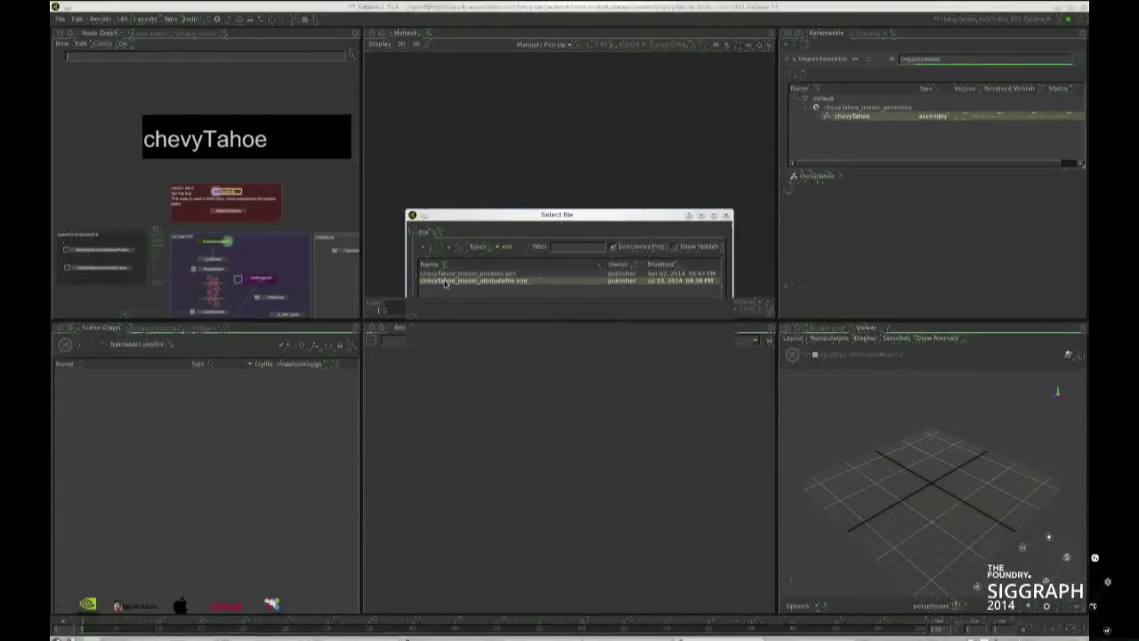
left_click(850, 130)
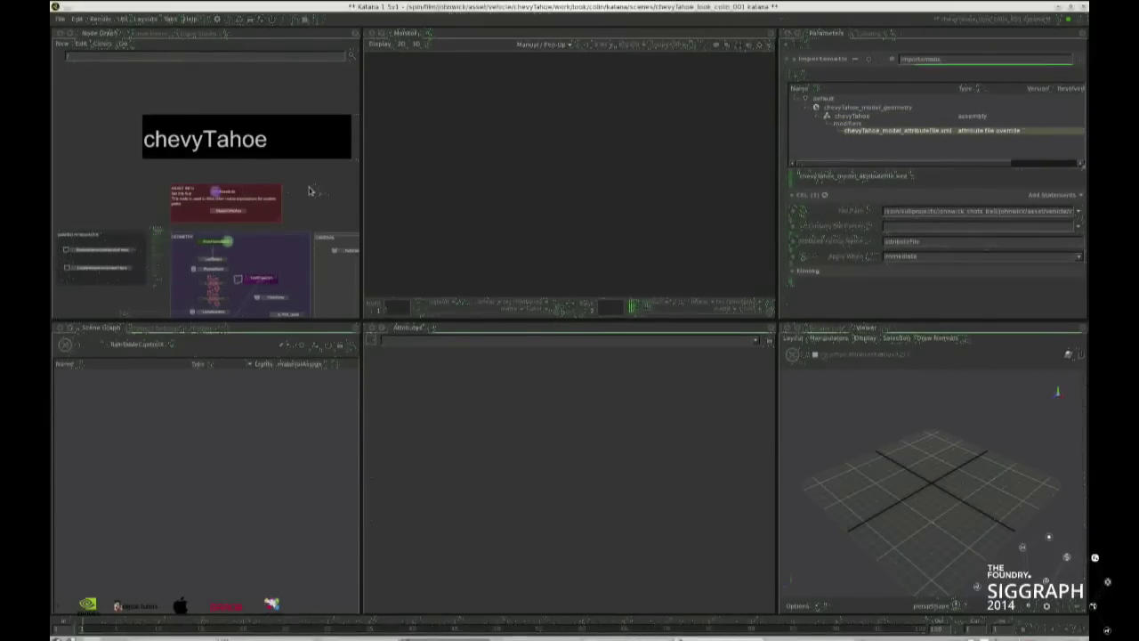
Make chevyTahoe_beauty the viewed and edited node, and look through the scene camera in the Viewer
scroll(277, 276, "down", 8)
middle_click_drag(275, 275, 261, 211)
scroll(215, 153, "up", 5)
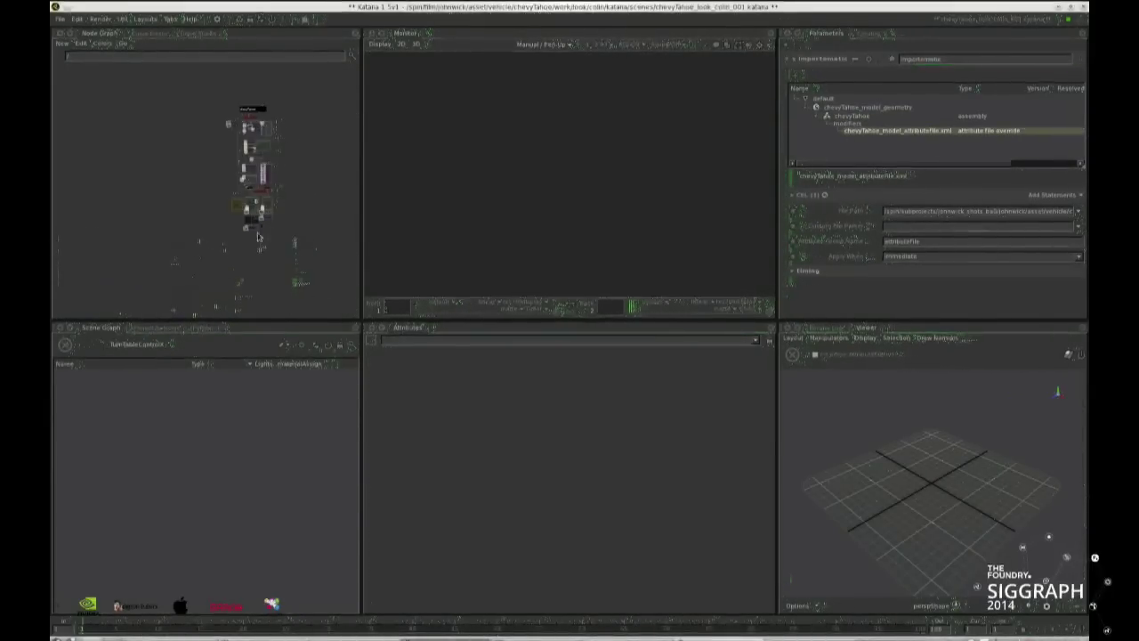
left_click(215, 153)
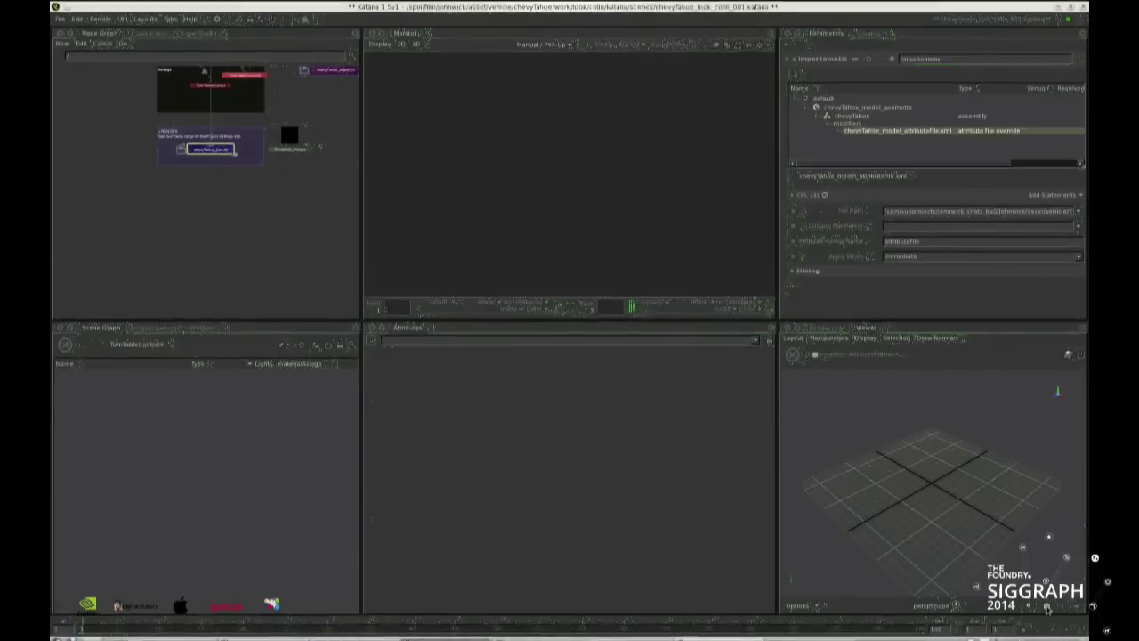
left_click(233, 152)
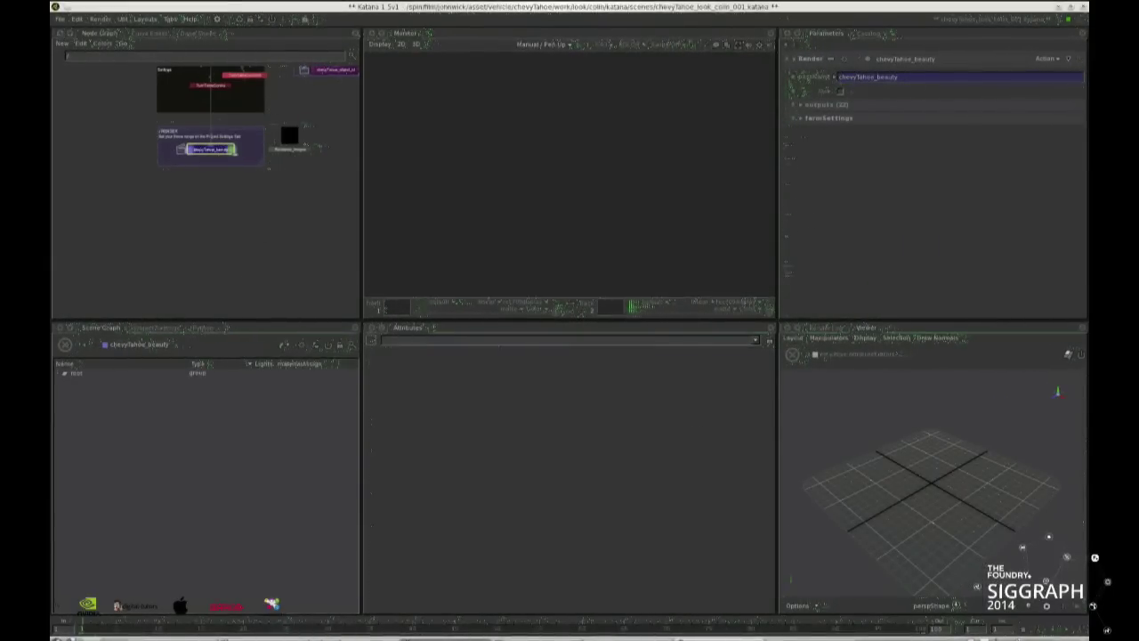
left_click(1032, 574)
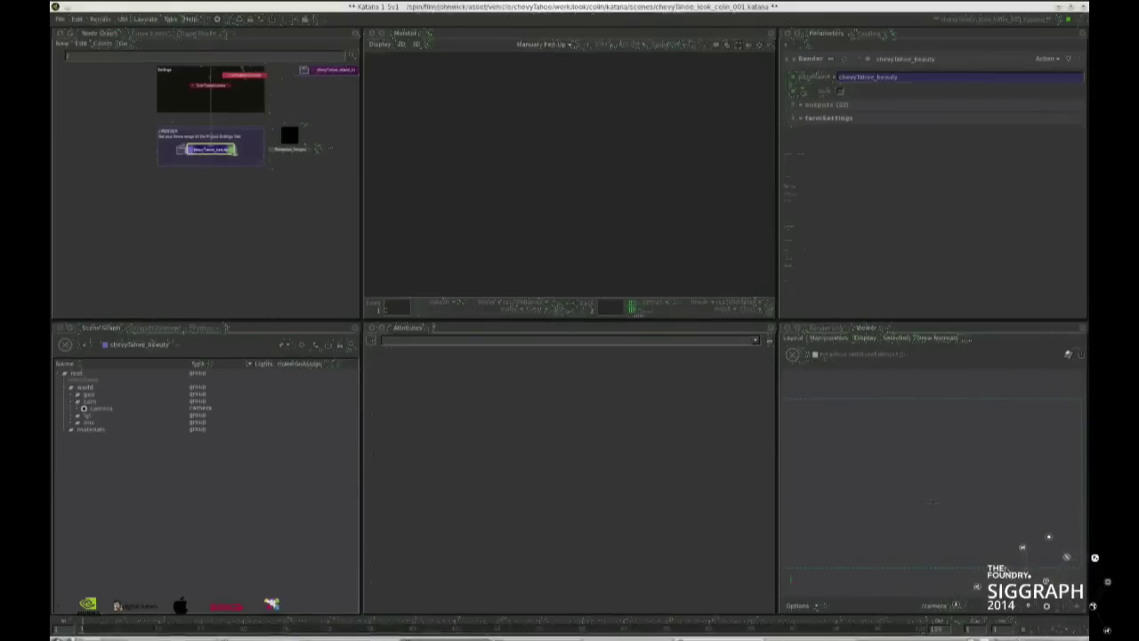
Expand the geo group to the chevyTahoe assembly, select it and inspect its bounding box in the Viewer
left_click(72, 394)
left_click(85, 401)
left_click(79, 402)
left_click(101, 409)
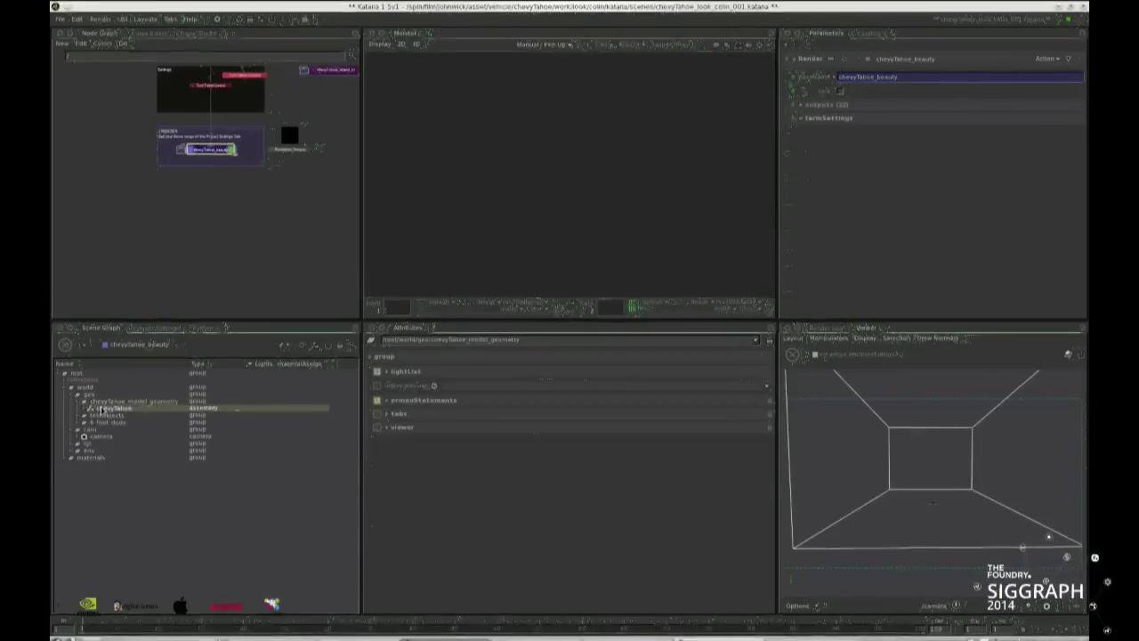
scroll(876, 444, "down", 3)
left_click_drag(897, 471, 948, 482, "alt")
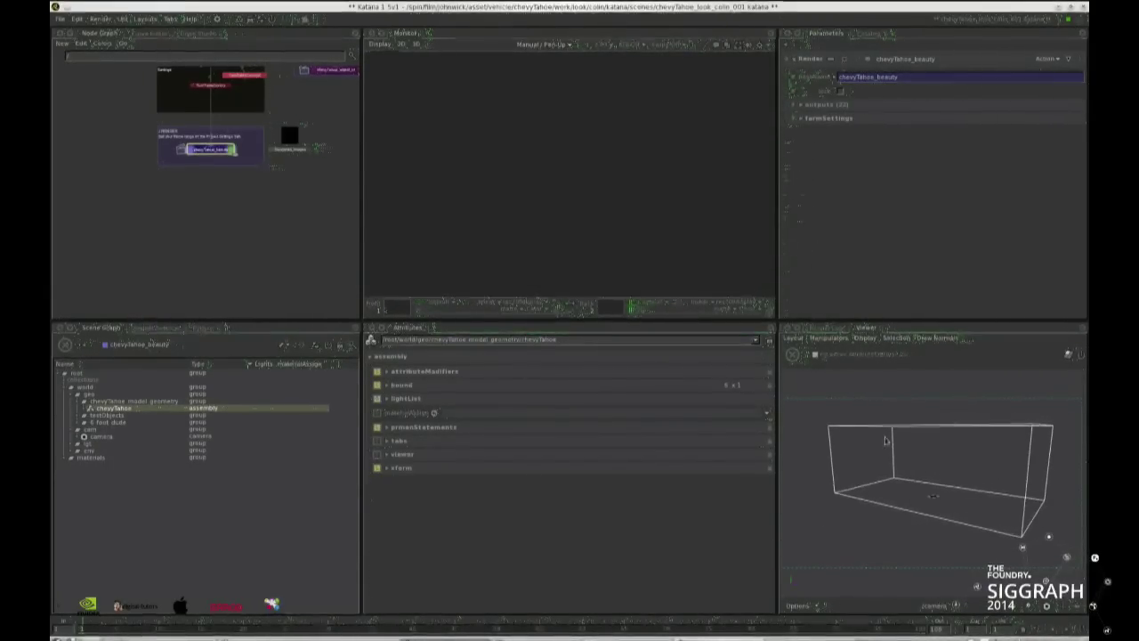
Activate the needed interactive render filters alongside 720x405 and start a preview render of chevyTahoe_beauty
right_click(223, 154)
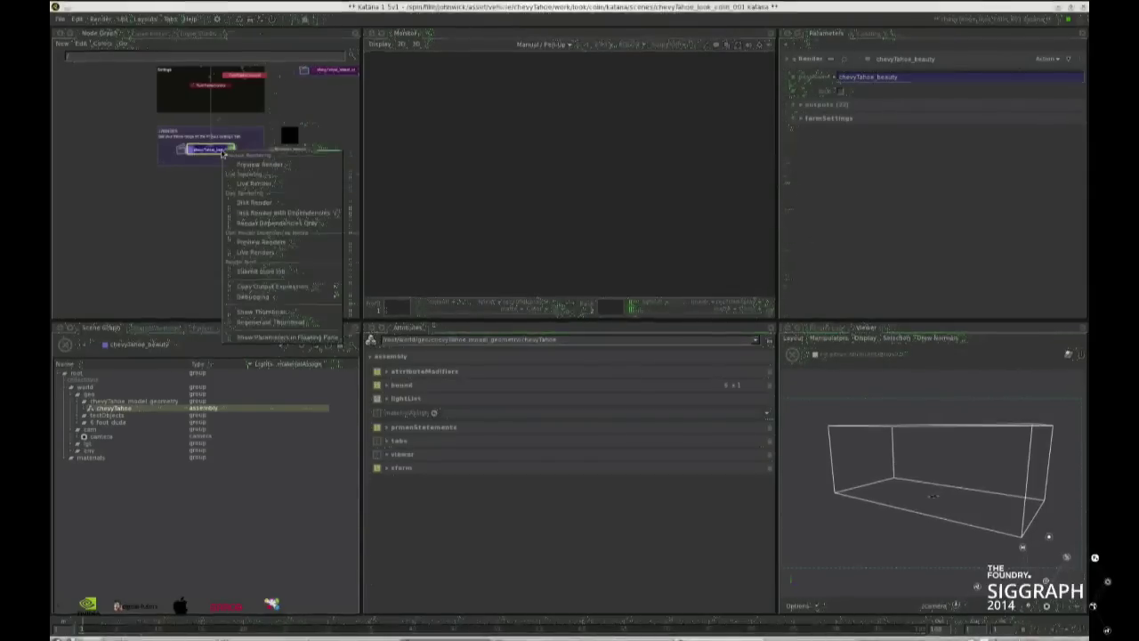
left_click(306, 20)
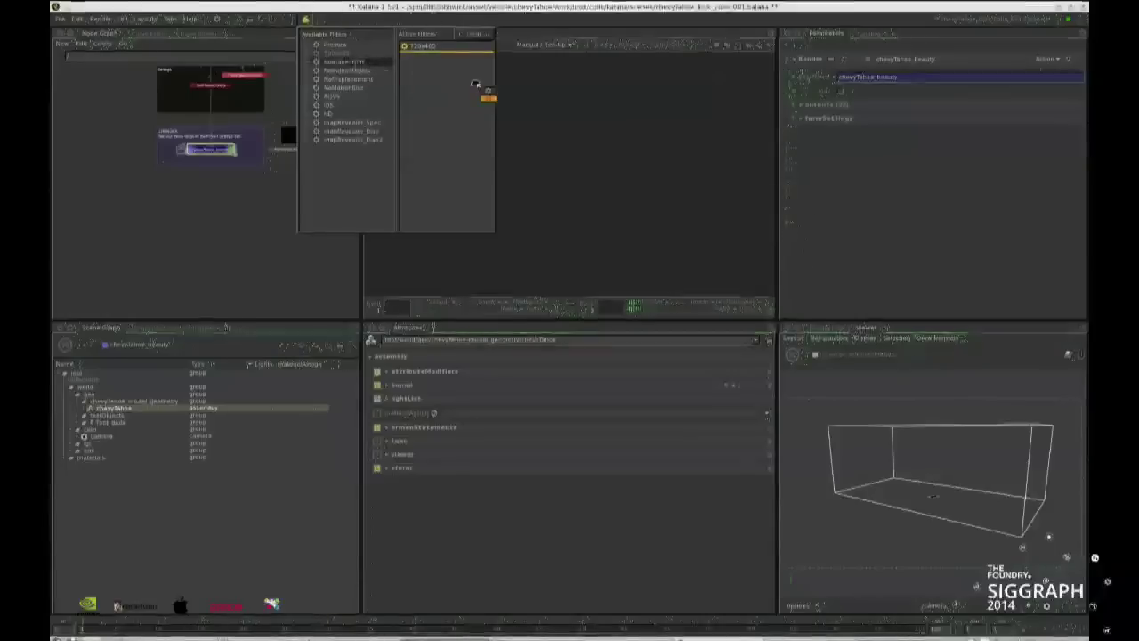
left_click_drag(427, 89, 408, 105)
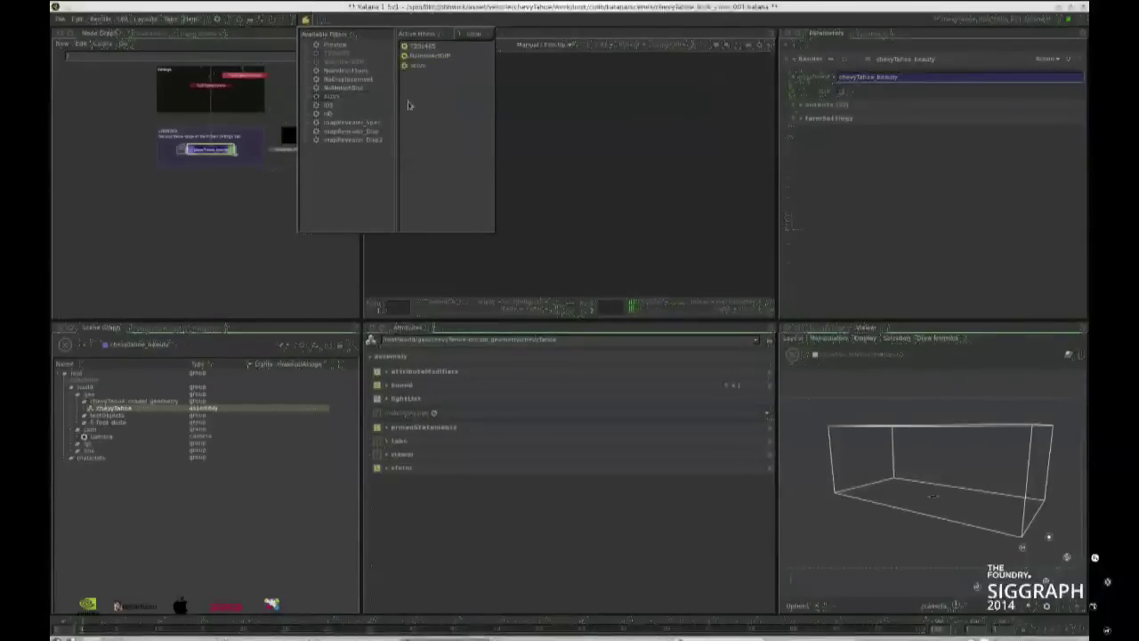
left_click(253, 181)
right_click(218, 151)
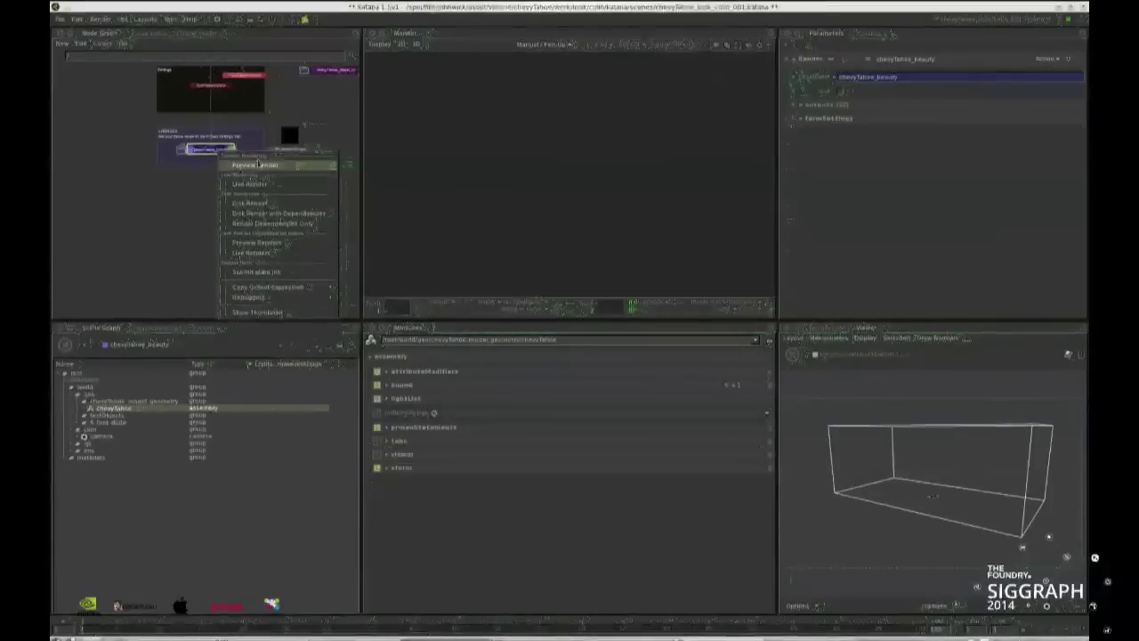
left_click(260, 165)
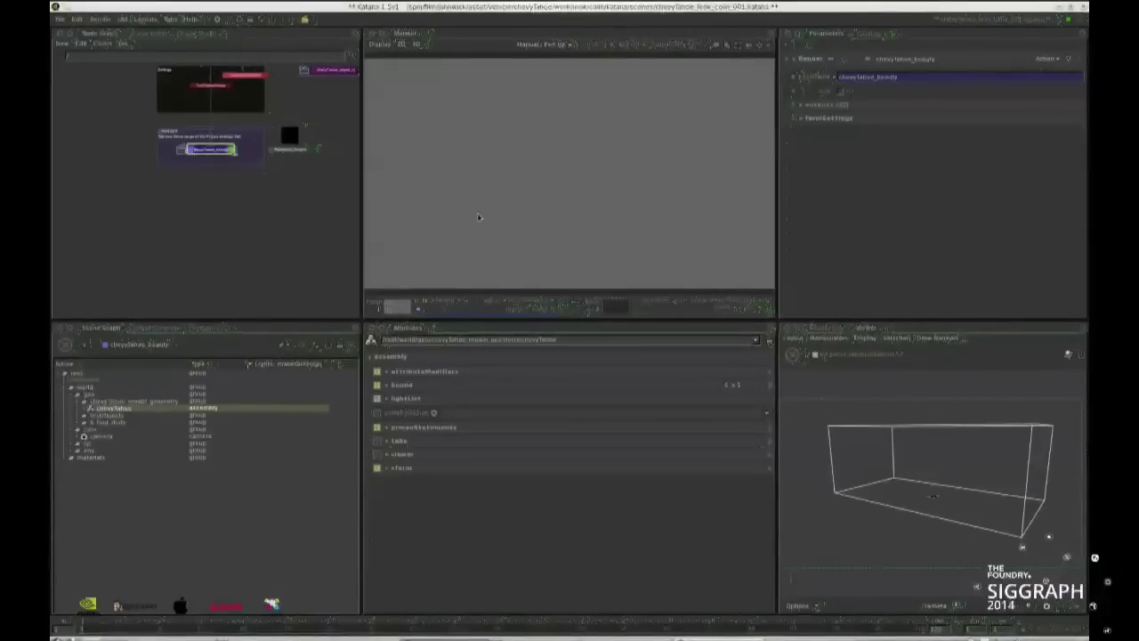
Open the Importomatic node's parameters again and select the full file path of the attribute file override
middle_click_drag(235, 152, 223, 316)
middle_click_drag(258, 107, 275, 317)
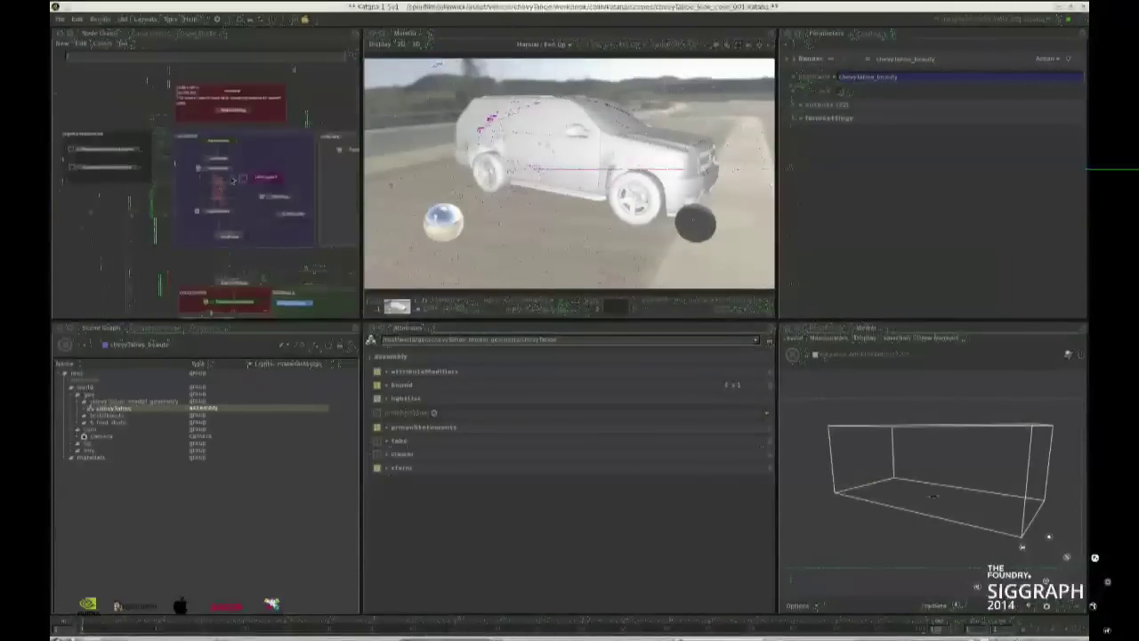
left_click(233, 144)
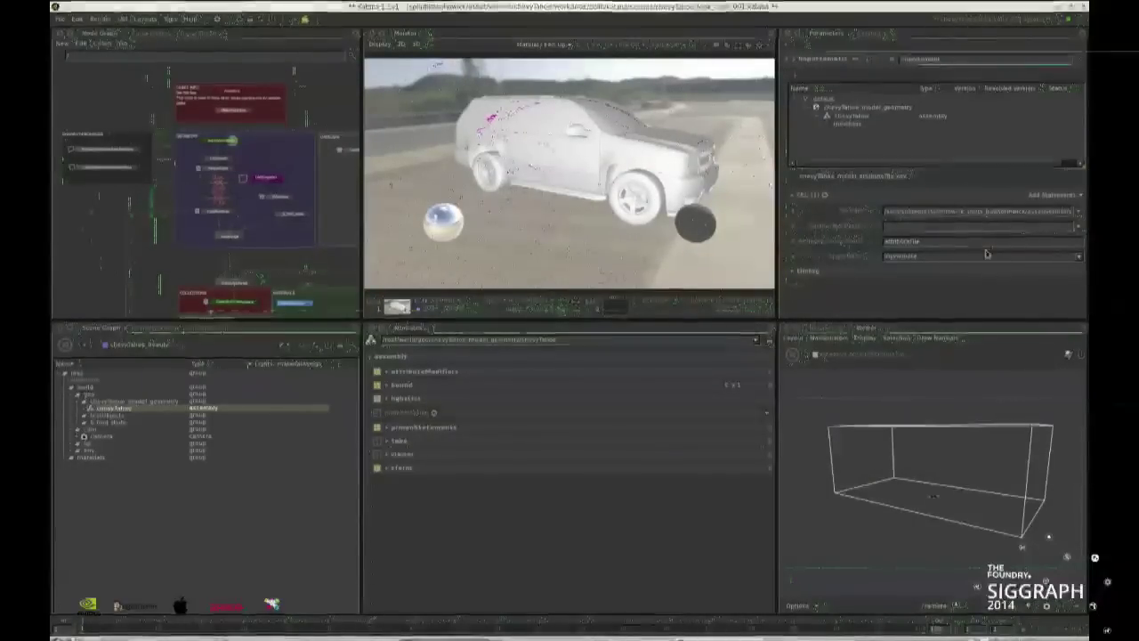
triple_click(956, 210)
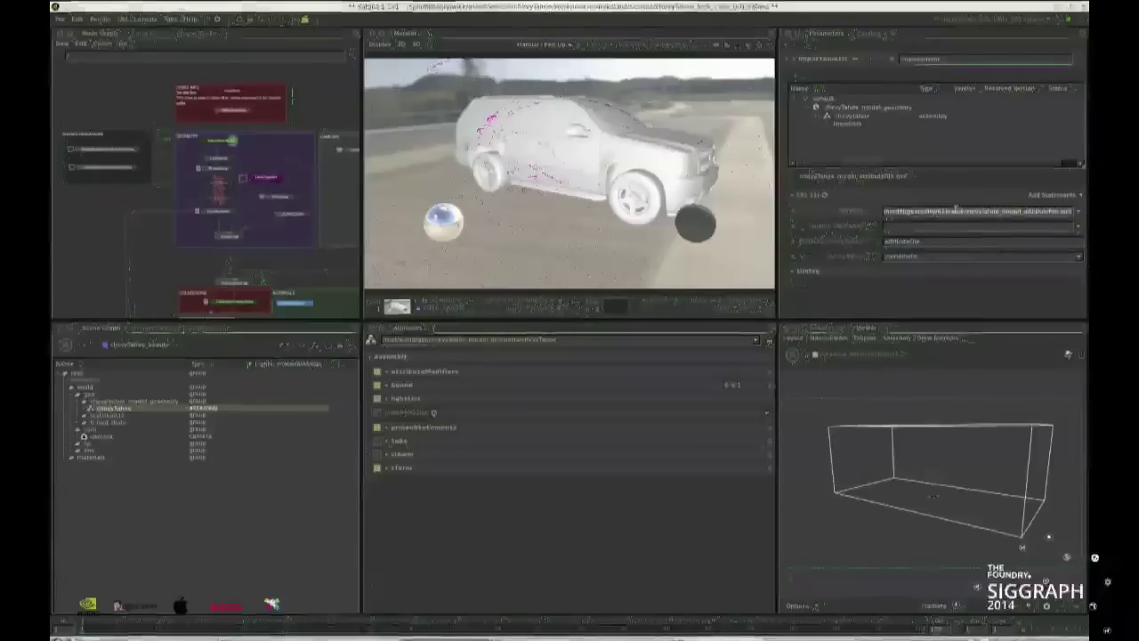
Set the file path of the second node in the asset info group to chevyTahoe_model_attributefile.xml
left_click(250, 114)
double_click(250, 114)
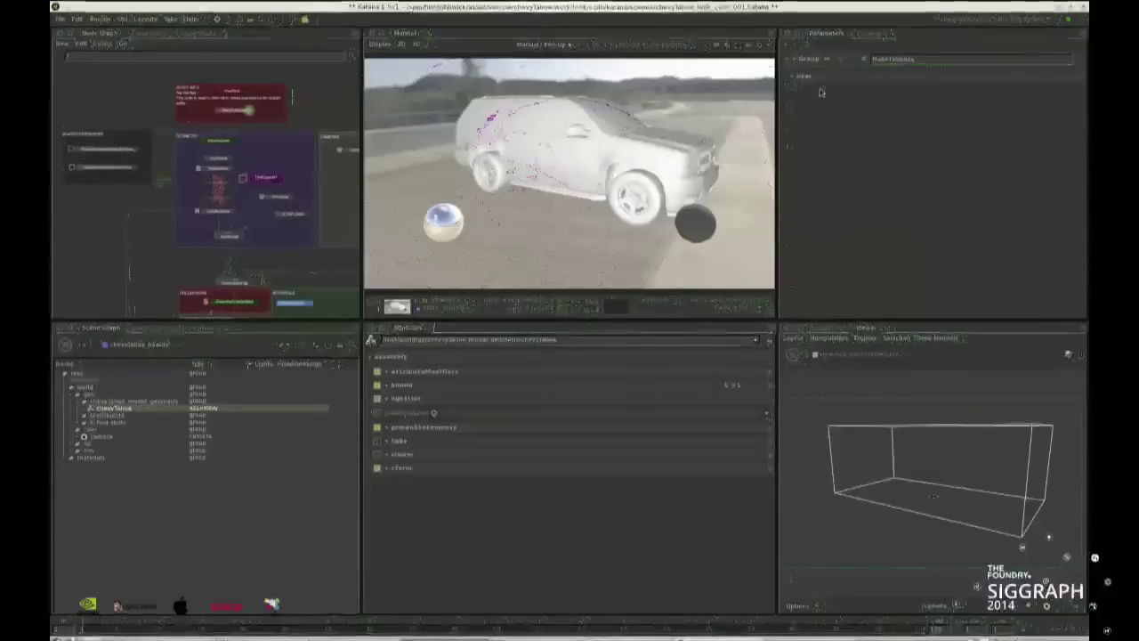
left_click(789, 79)
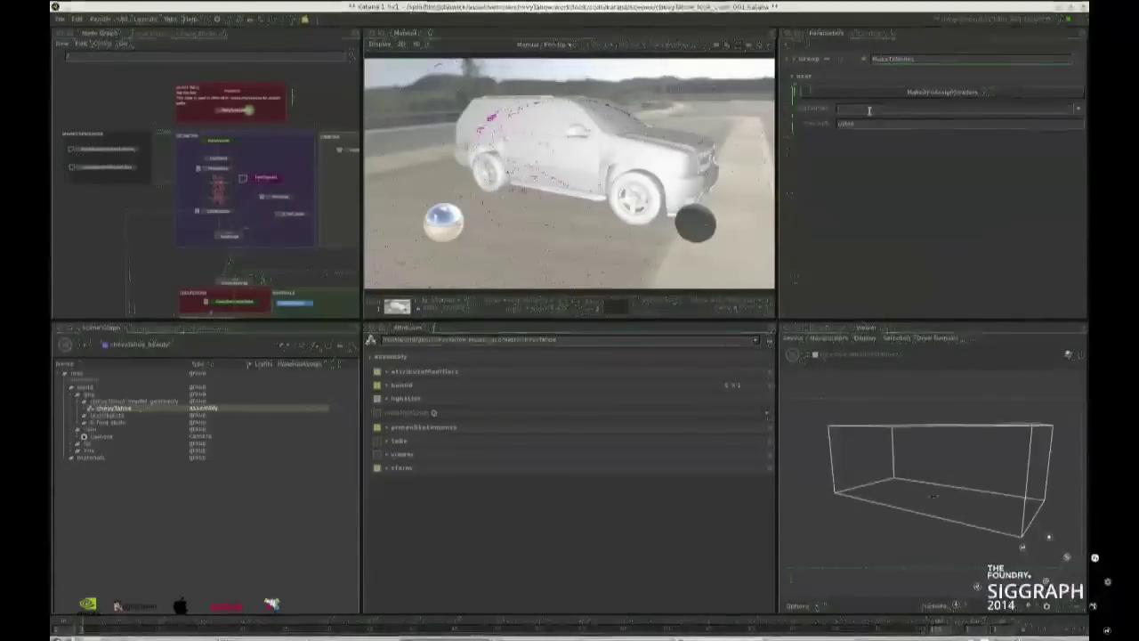
left_click(1078, 109)
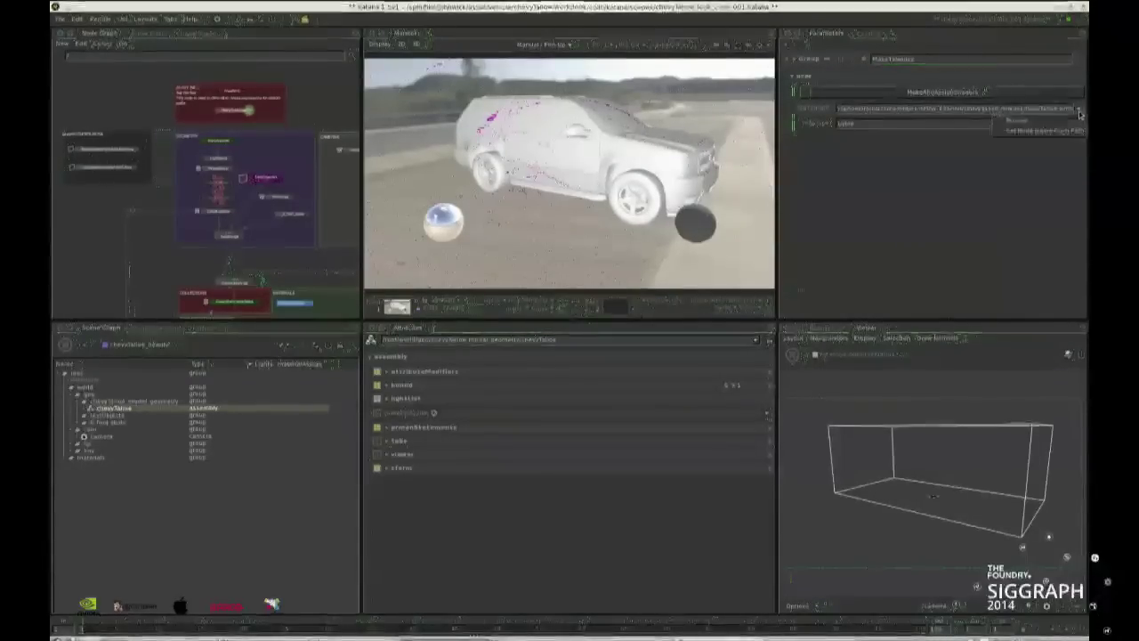
left_click(1032, 122)
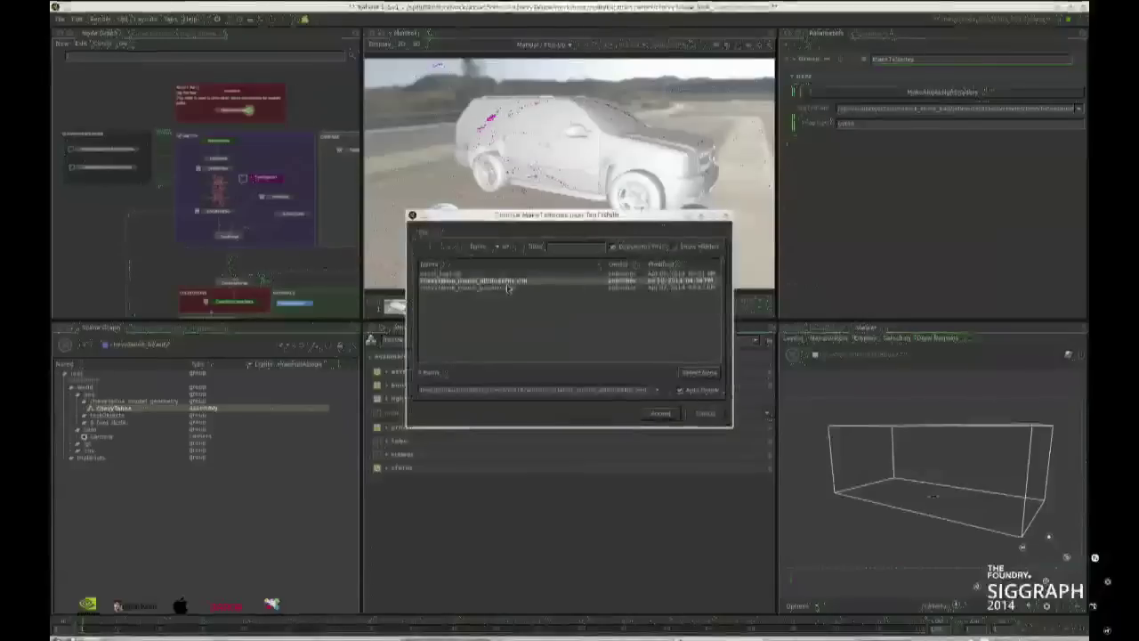
double_click(448, 277)
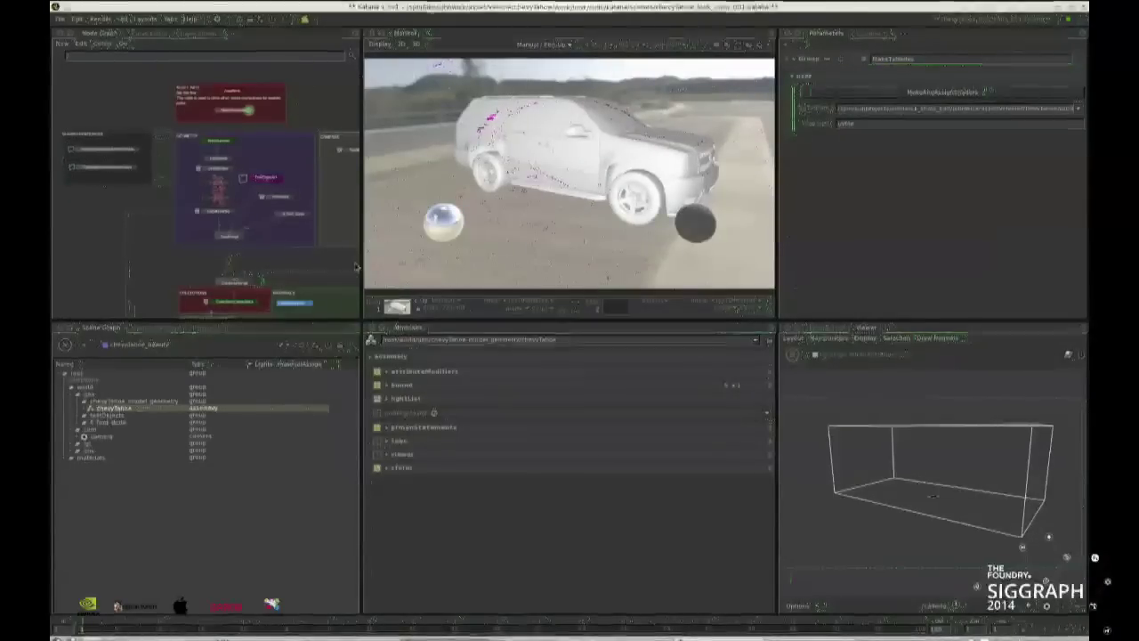
Enter the NetworkMaterialMerge group, open its Glass network and show the parameters of the Glass shading node
scroll(325, 266, "down", 3)
middle_click_drag(325, 265, 265, 179)
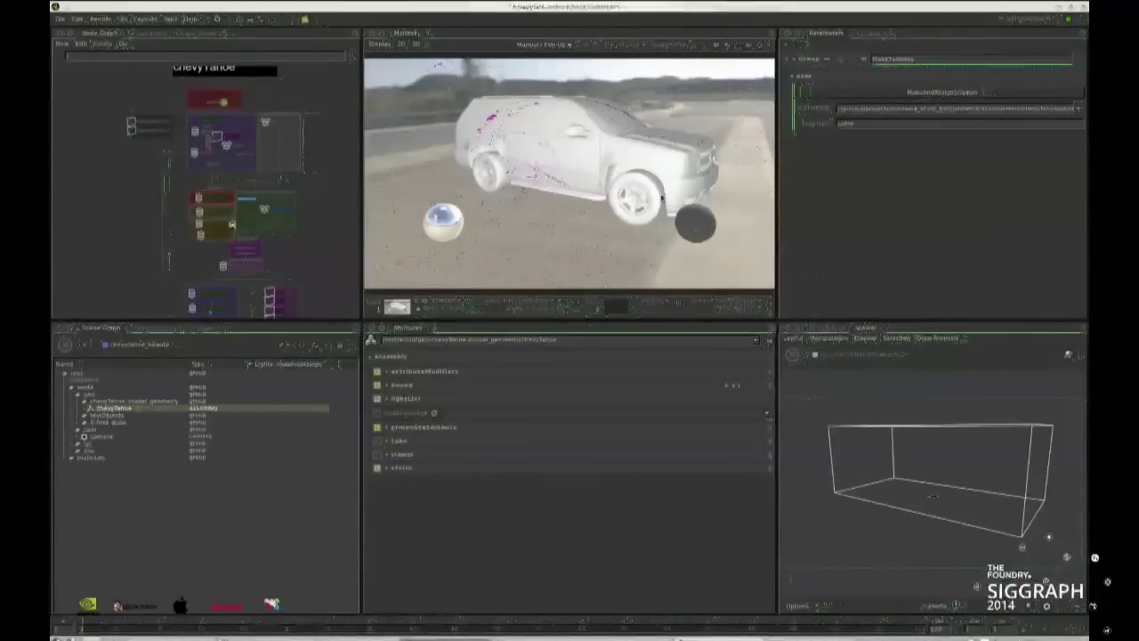
scroll(297, 228, "up", 6)
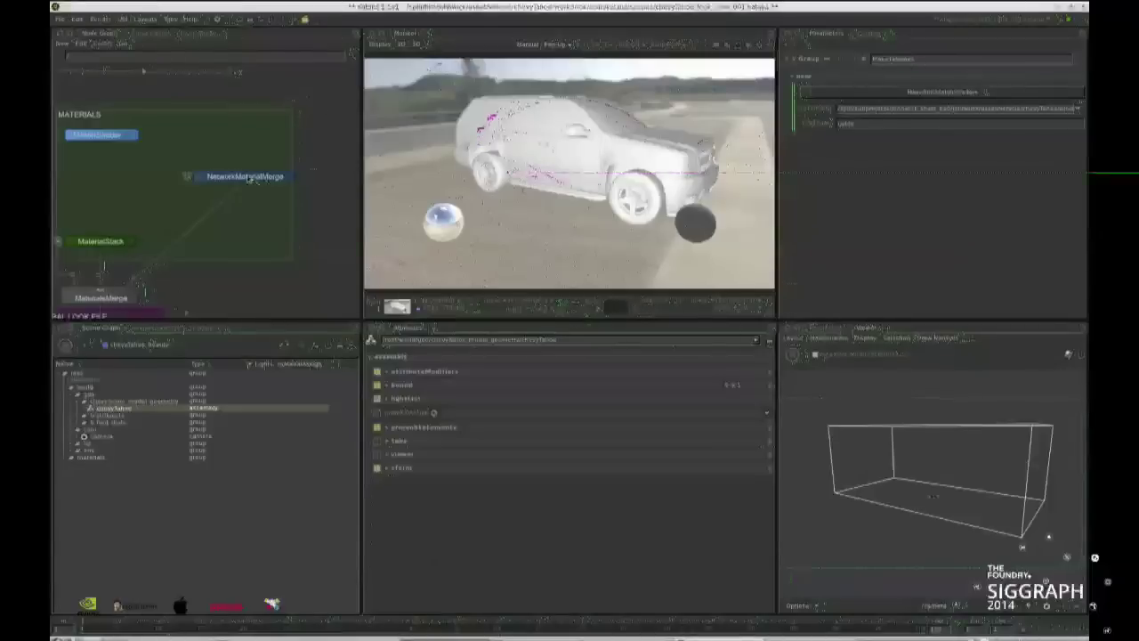
middle_click(249, 178, "ctrl")
middle_click_drag(293, 206, 117, 207)
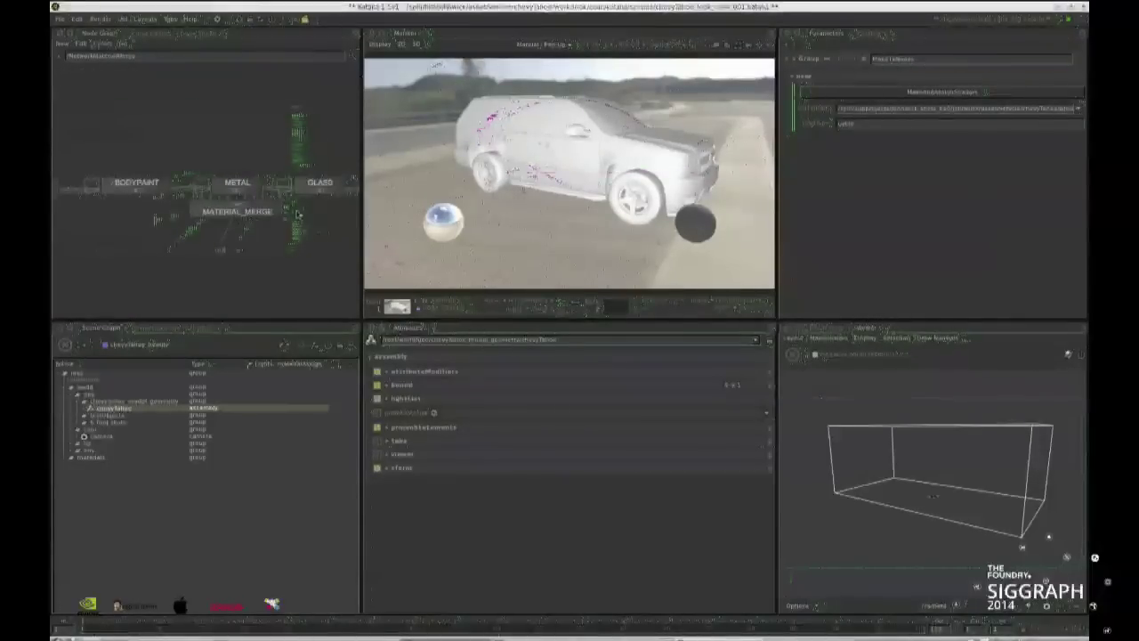
middle_click_drag(258, 206, 175, 206)
double_click(191, 191)
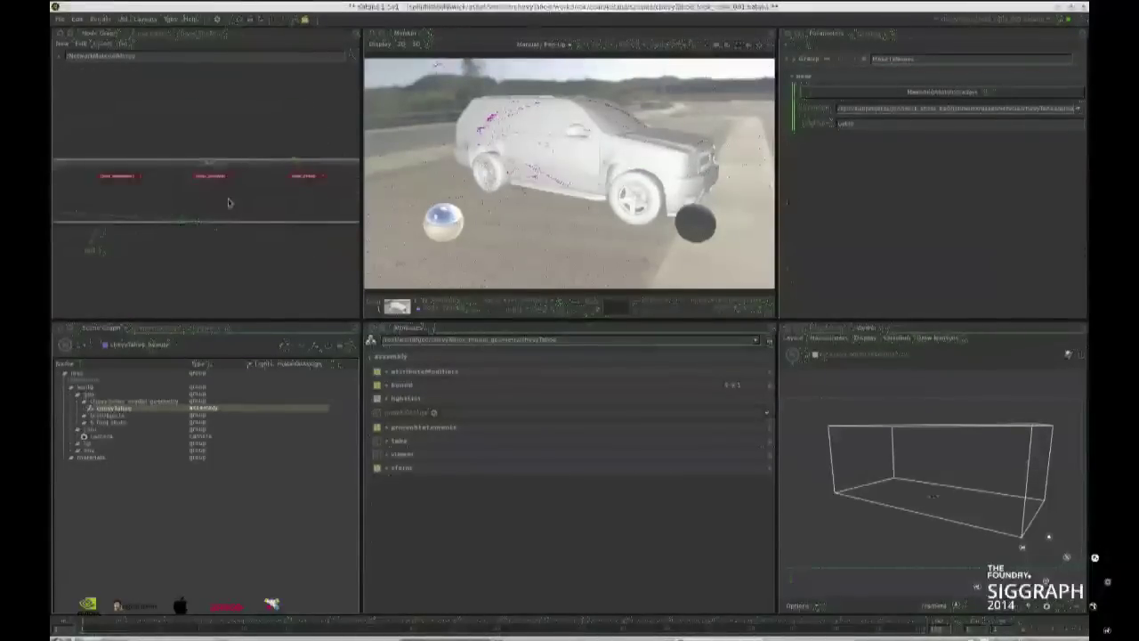
middle_click_drag(169, 205, 365, 205)
double_click(156, 195)
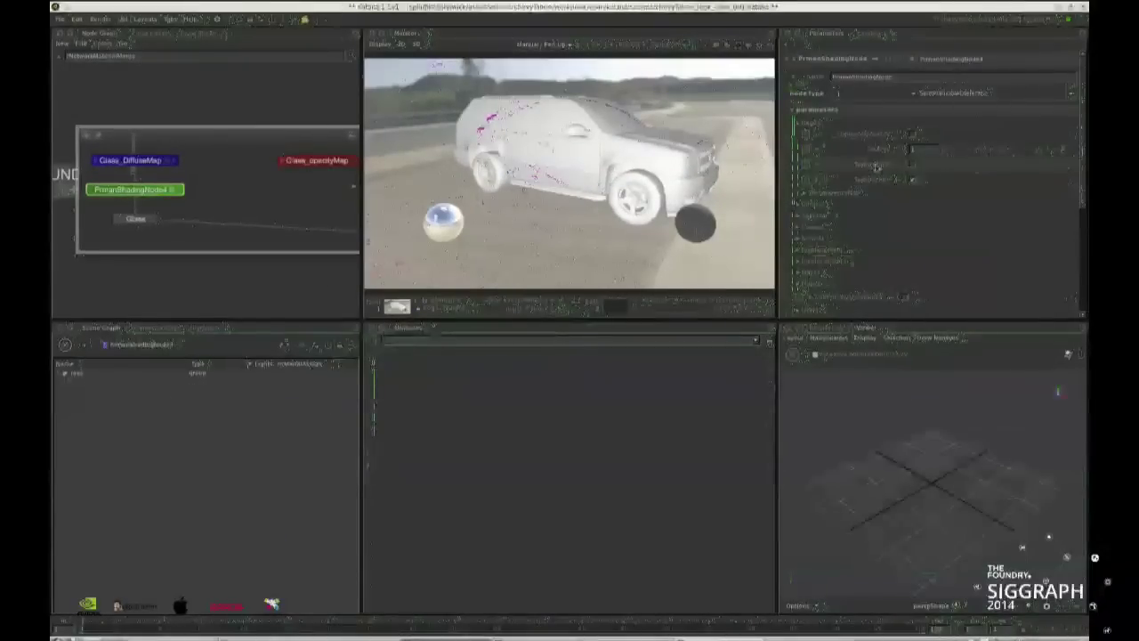
Change the Glass shading node's first base toggle and the slider beneath it, and adjust its diffuse level
left_click(911, 136)
left_click(952, 151)
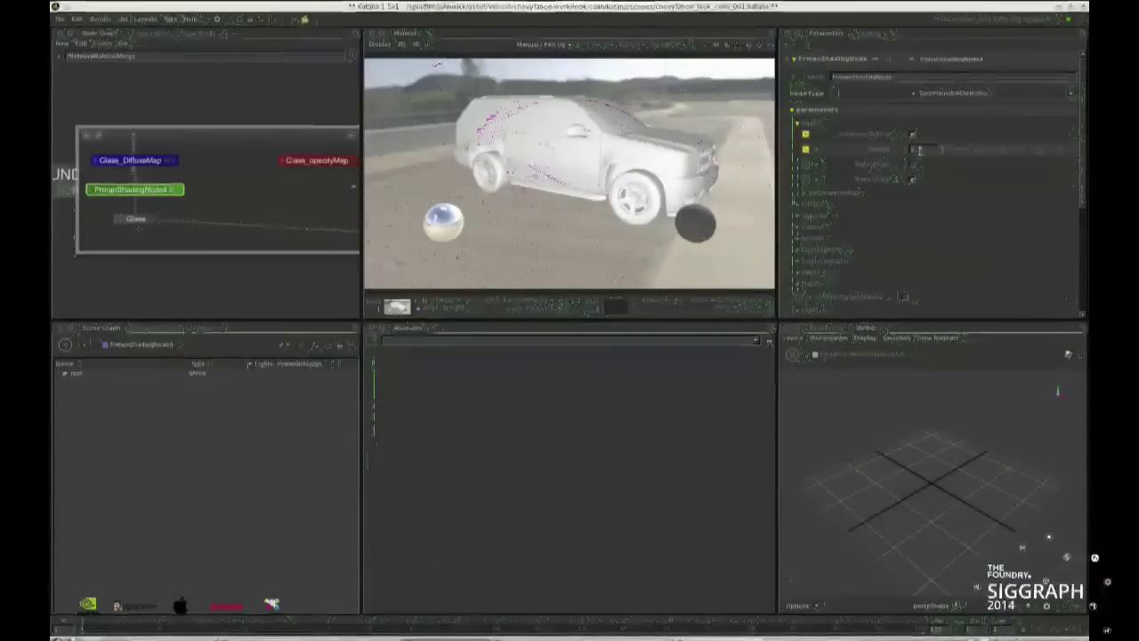
left_click(798, 204)
left_click(925, 229)
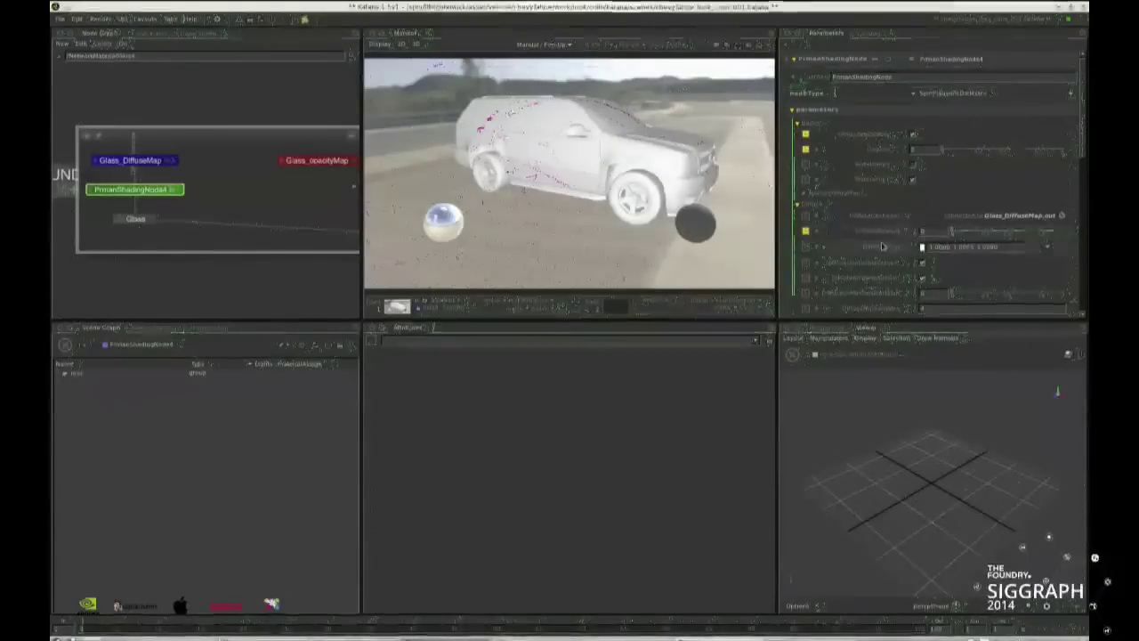
Expand the Glass shading node's specular settings and adjust the index-of-refraction value
scroll(882, 247, "down", 5)
left_click(798, 241)
scroll(920, 248, "down", 3)
scroll(915, 246, "up", 3)
scroll(909, 243, "down", 4)
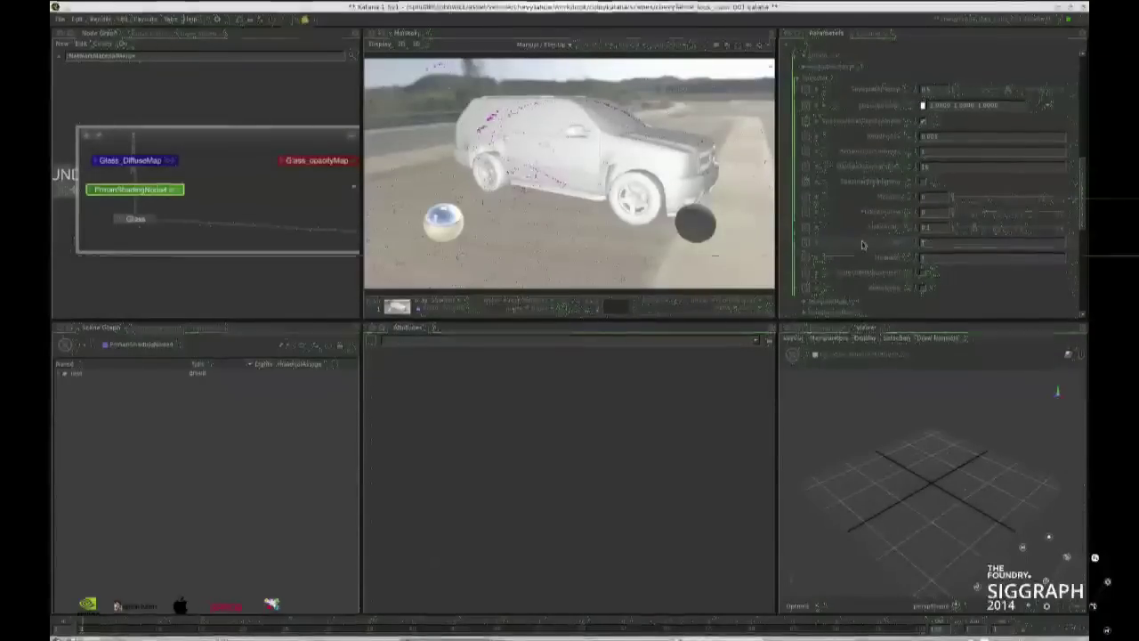
left_click_drag(862, 243, 864, 243)
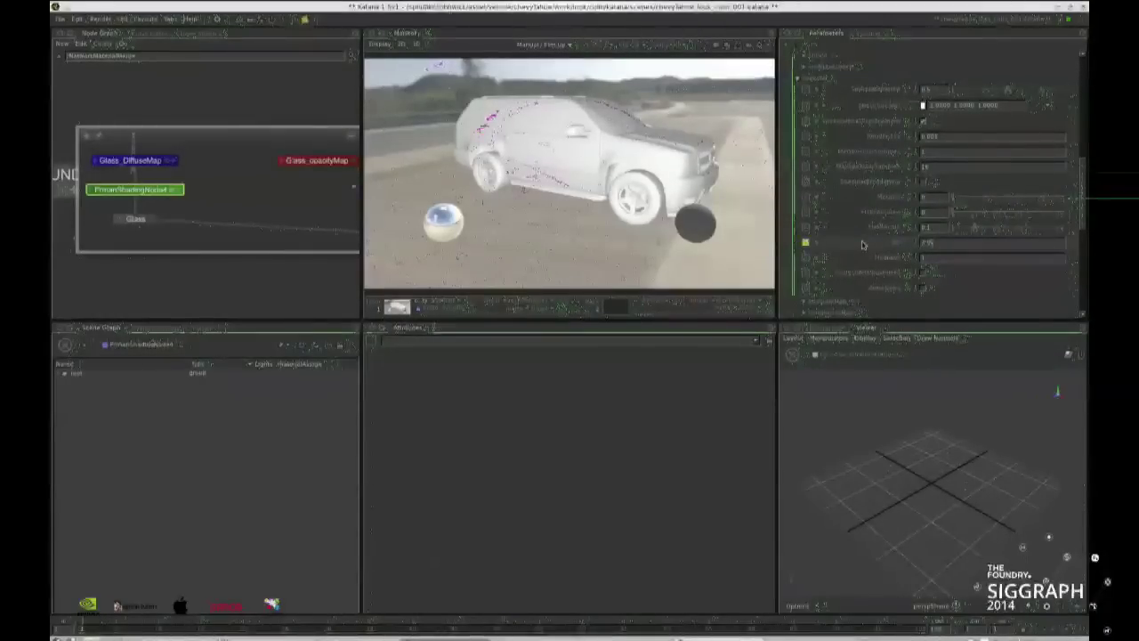
Turn on the toggle near the end of the Glass specular settings, set the numeric value it reveals, and collapse the Glass network
left_click(923, 273)
scroll(940, 261, "down", 2)
left_click_drag(936, 254, 870, 259)
type("-10")
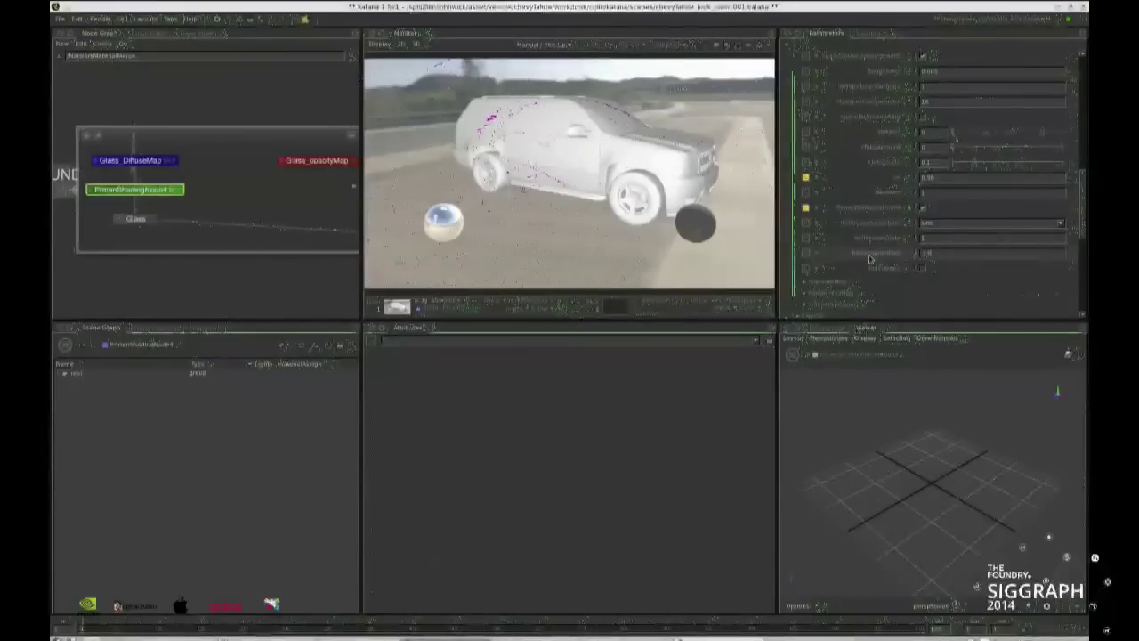
type("75")
left_click(984, 296)
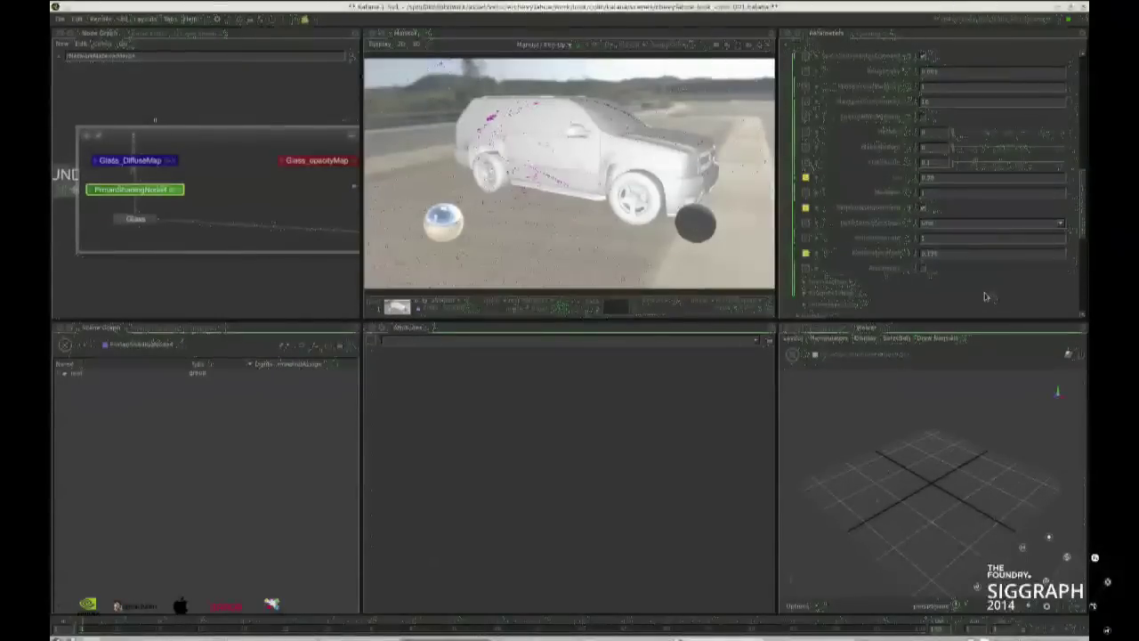
left_click(349, 136)
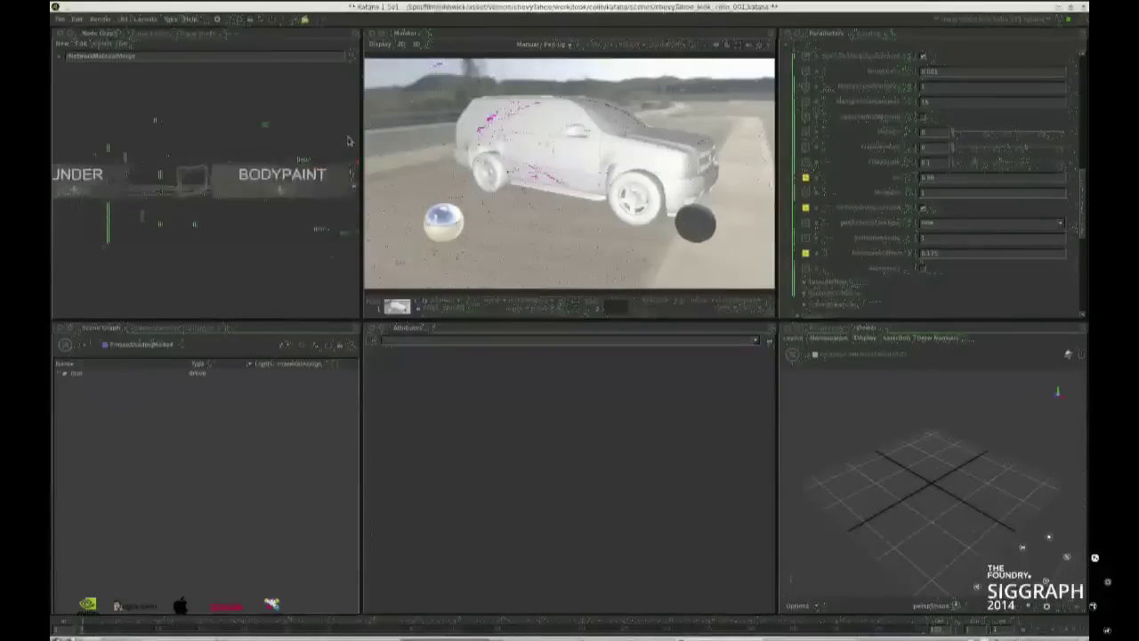
Open the Chrome network and show the parameters of its shading node connected to Chrome_DiffuseMap
middle_click_drag(336, 155, 216, 161)
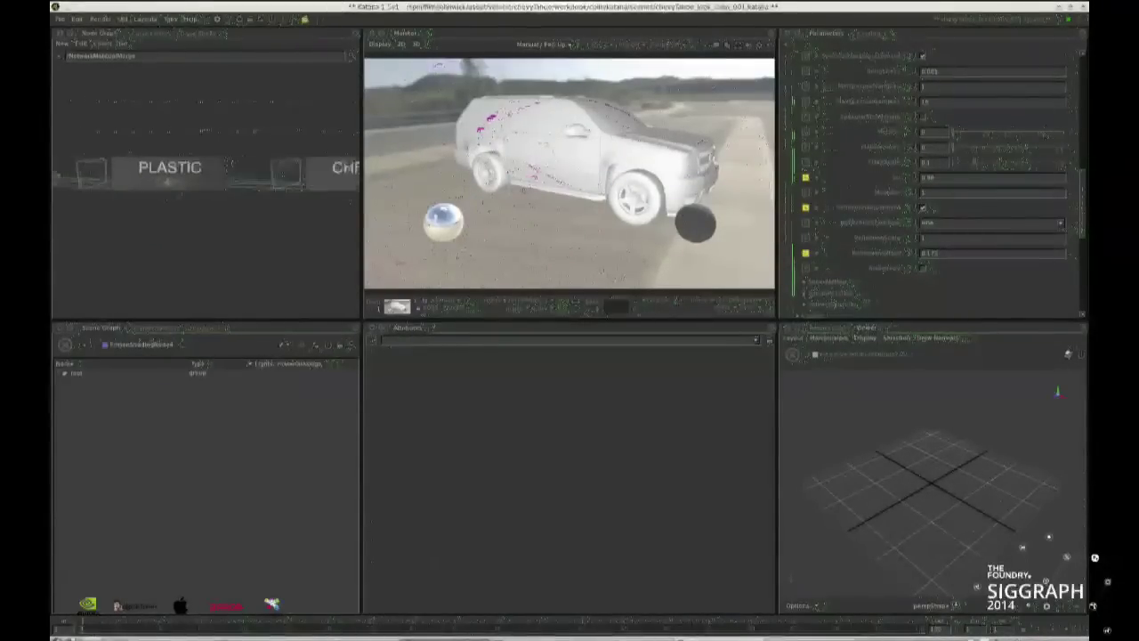
middle_click_drag(356, 171, 263, 173)
left_click(345, 163)
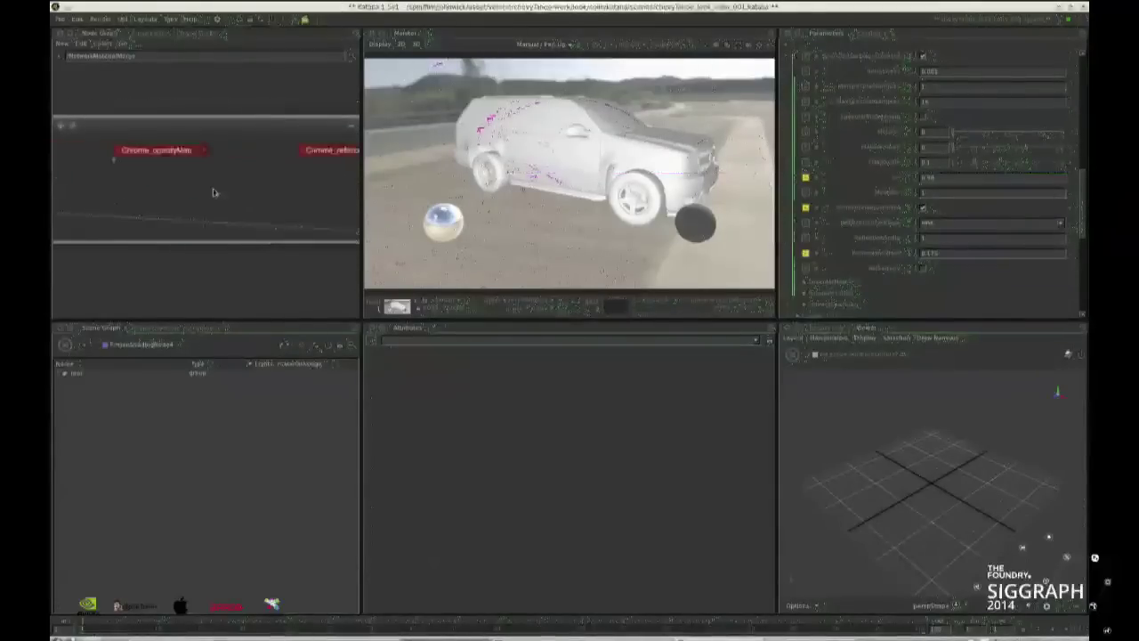
key("e")
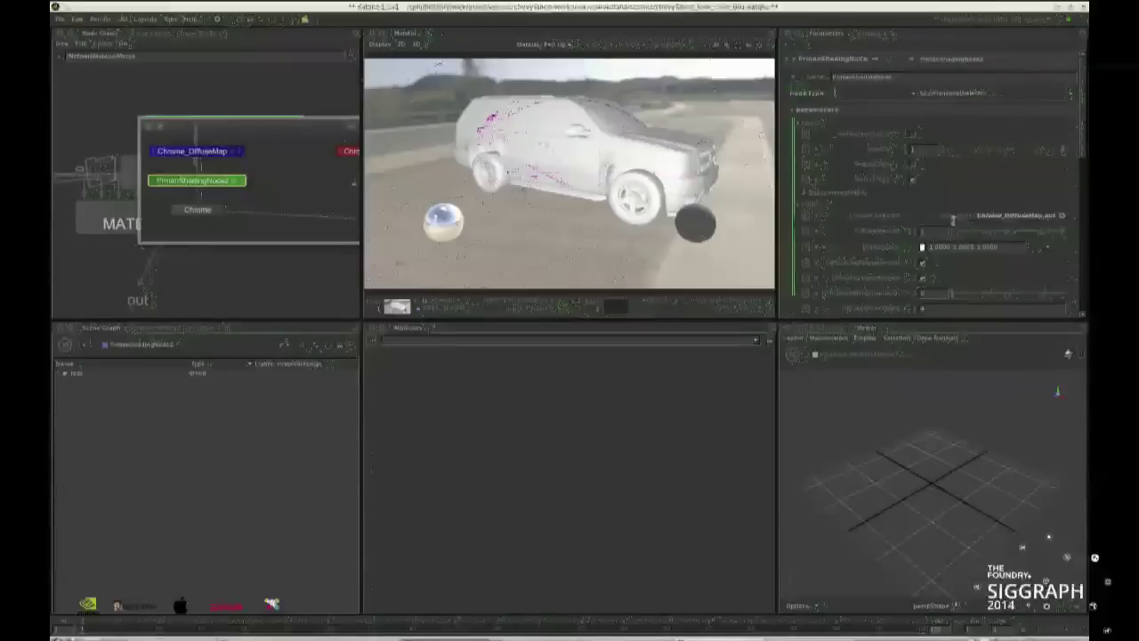
Adjust the Chrome shading node's diffuse level and change its diffuse colour to black
left_click(950, 230)
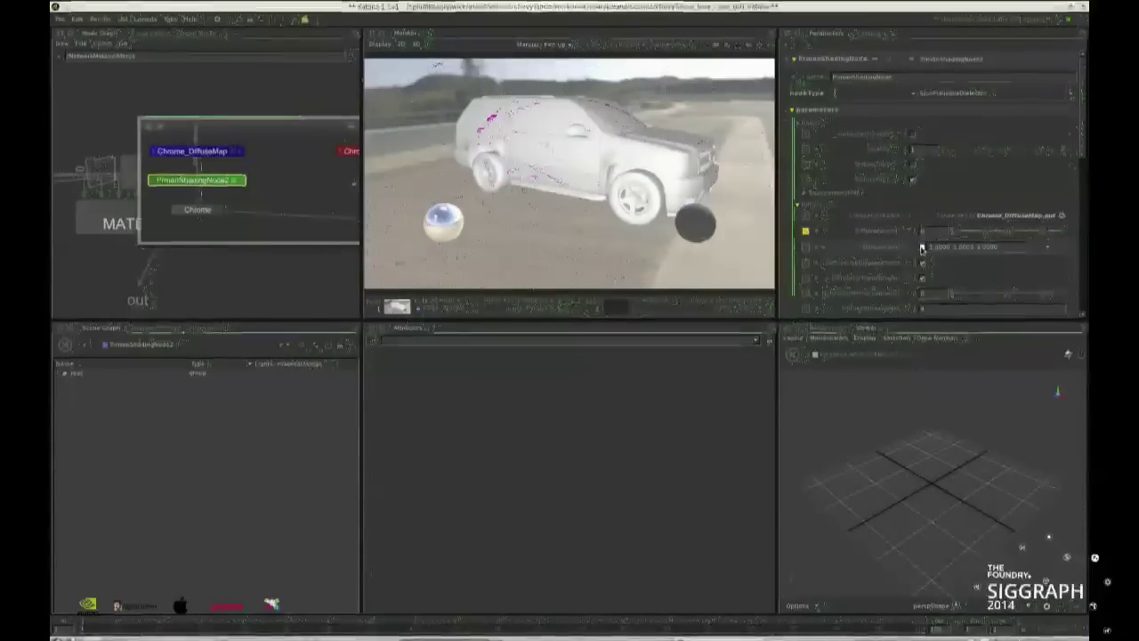
left_click(840, 305)
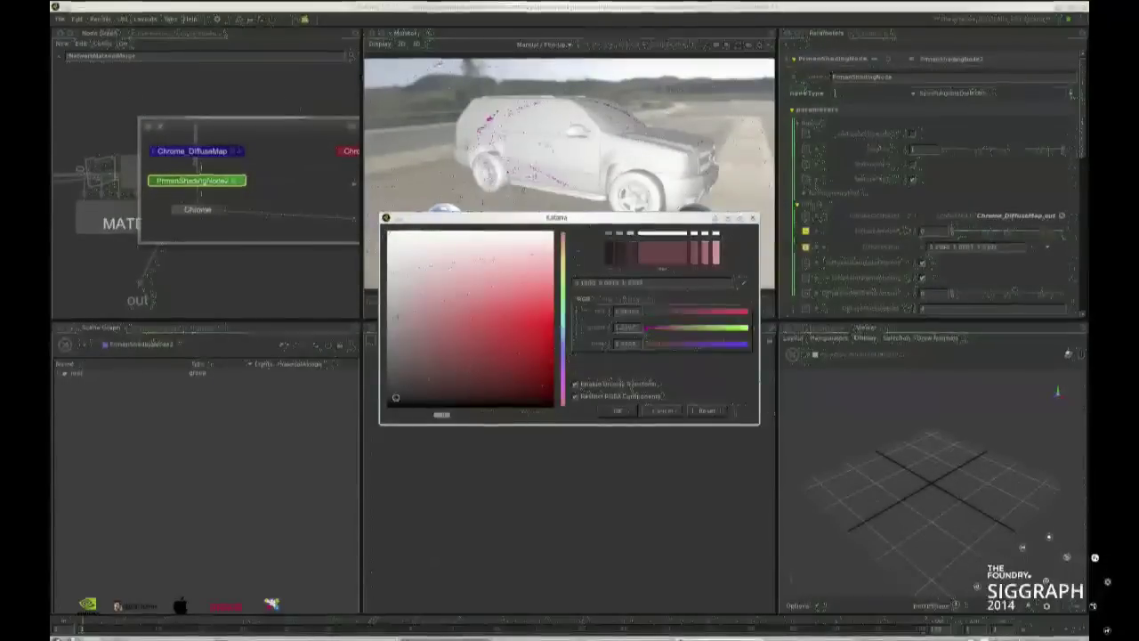
left_click(620, 411)
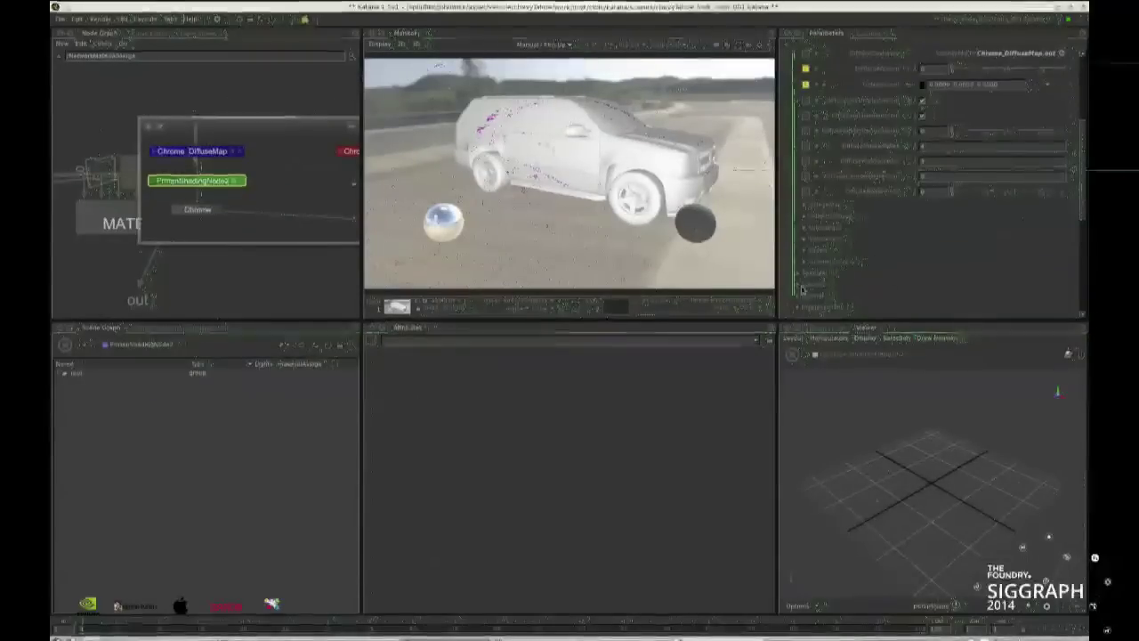
Adjust the Chrome shading node's specular settings and collapse the Chrome network
left_click(798, 275)
scroll(886, 231, "down", 3)
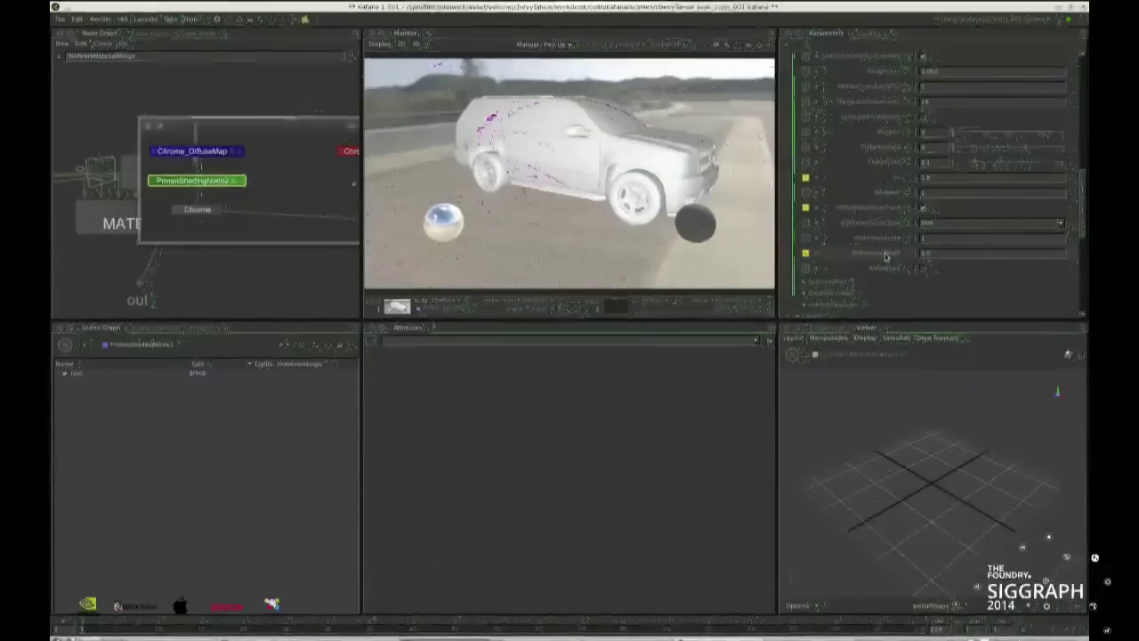
left_click(351, 127)
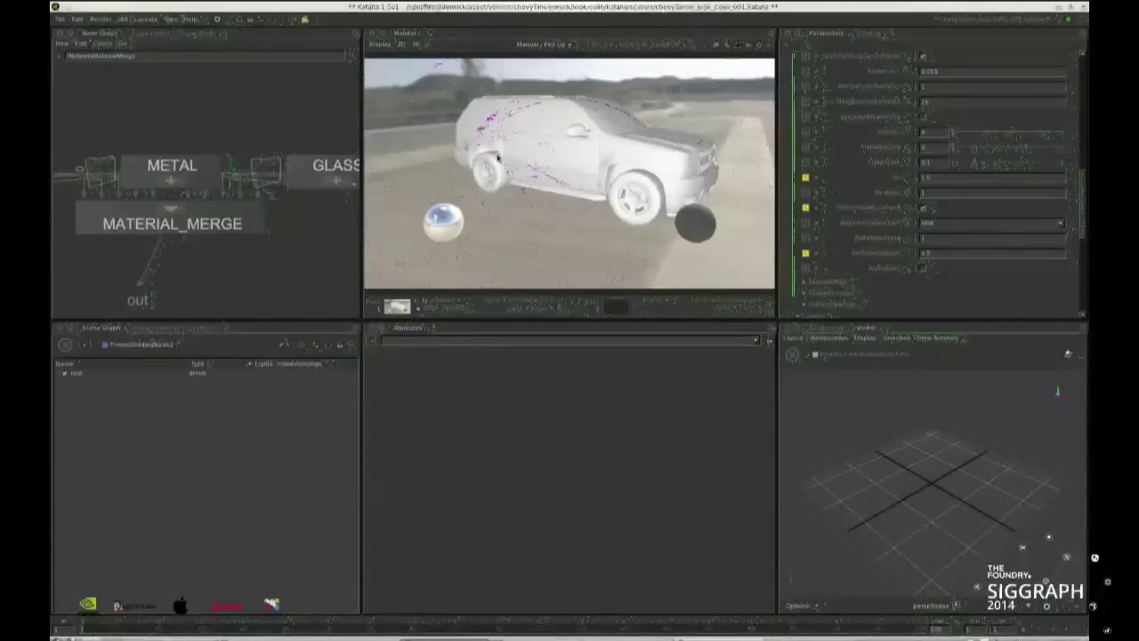
Return to the main node graph, open the chevyTahoe_object_id render node and select the chevyTahoe assembly in its scene graph
left_click(61, 58)
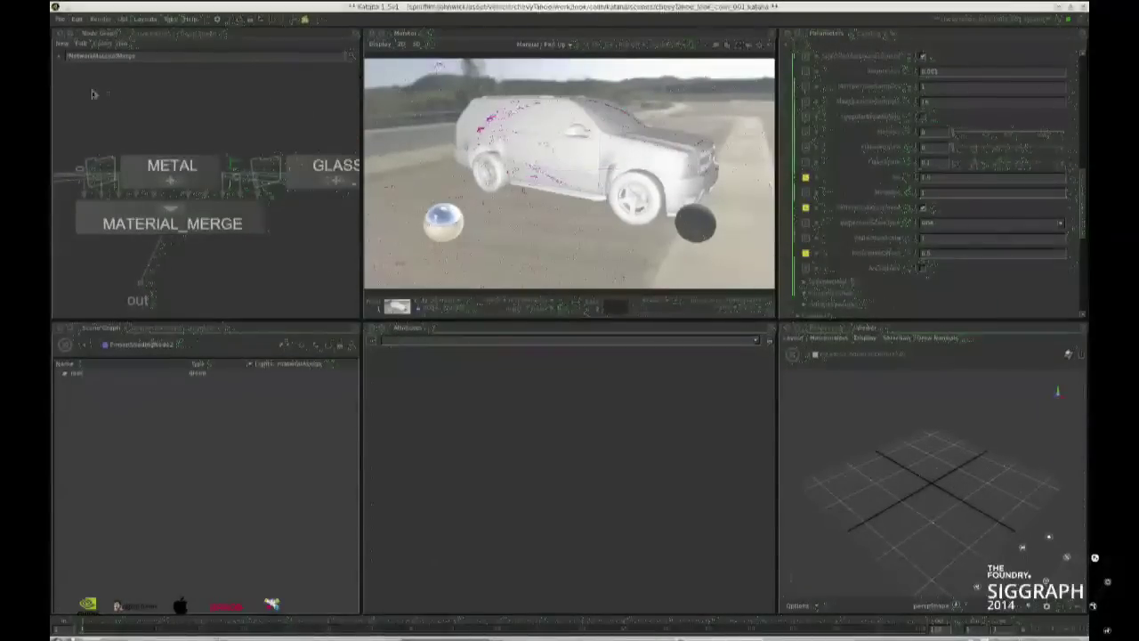
scroll(139, 142, "down", 5)
middle_click_drag(130, 167, 247, 147)
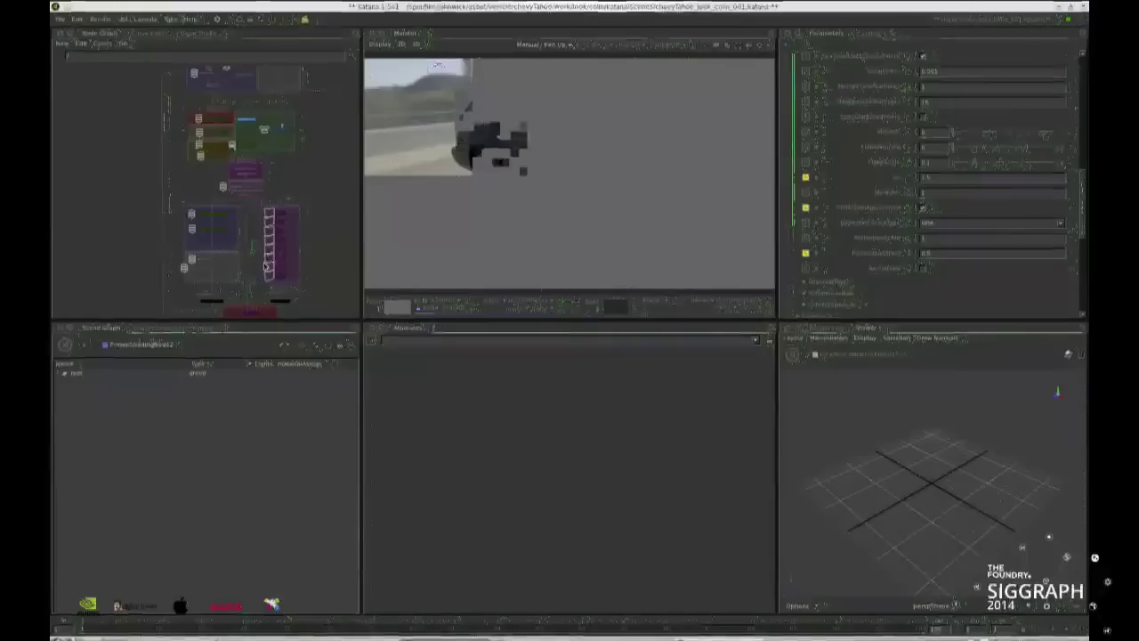
middle_click_drag(247, 254, 235, 114)
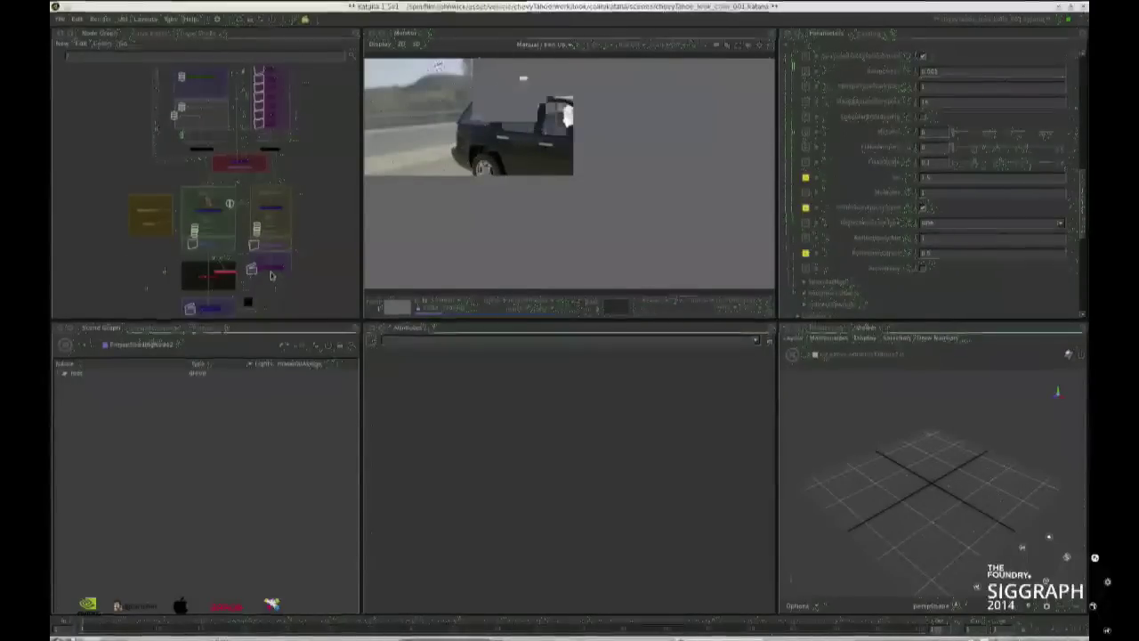
left_click(277, 265)
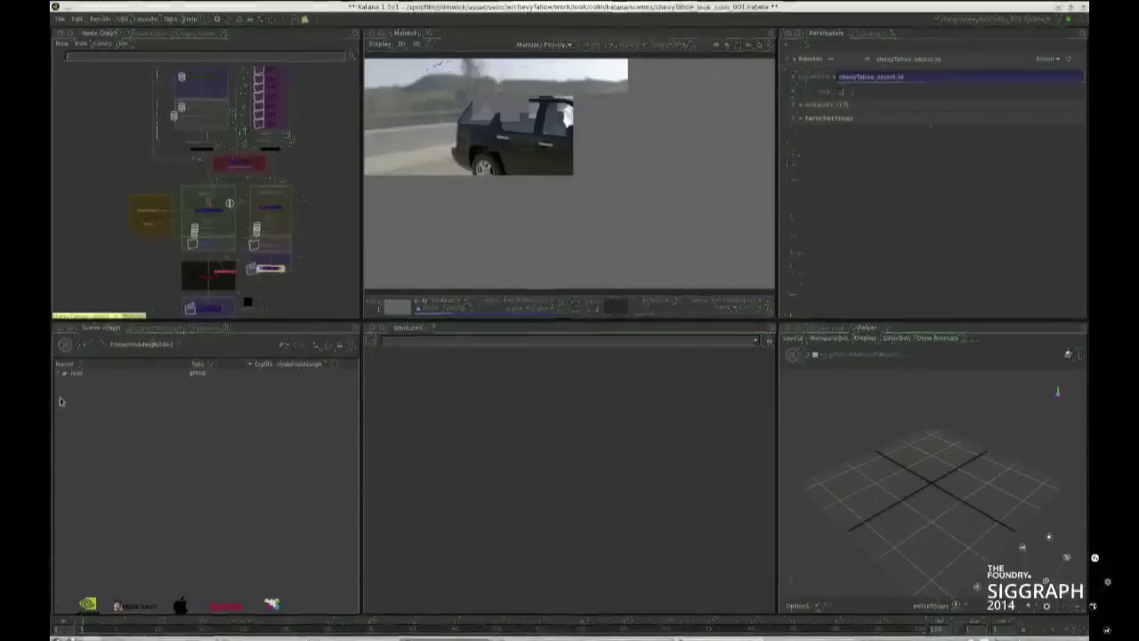
left_click(64, 373)
left_click(98, 408)
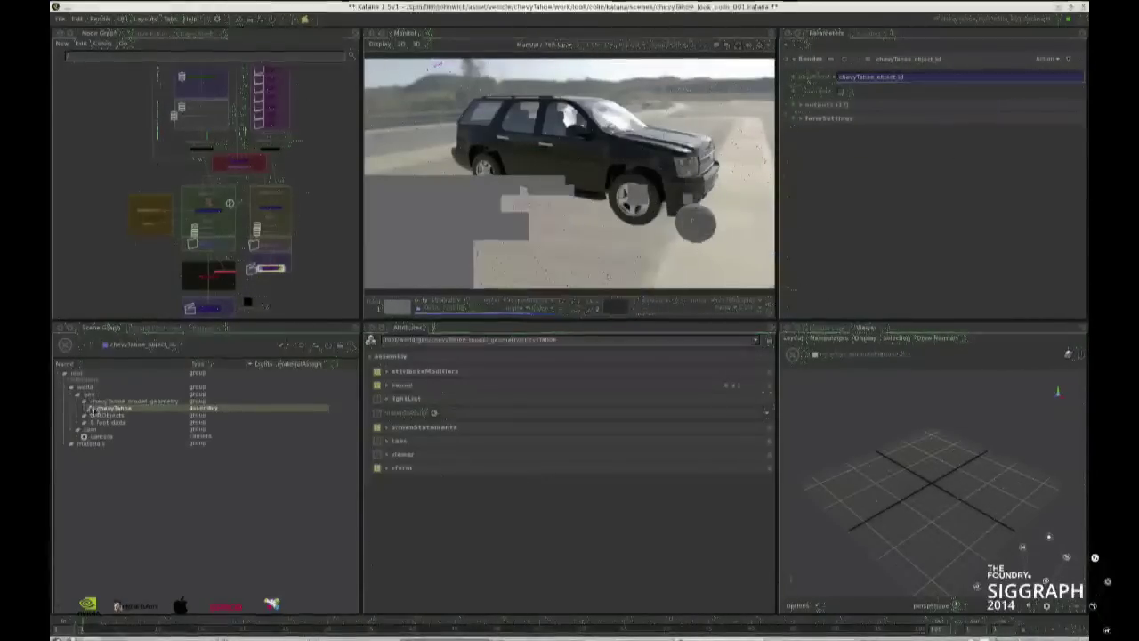
Open the asset info group's parameters and adopt the selected chevyTahoe location as its scene graph path
middle_click_drag(245, 94, 241, 317)
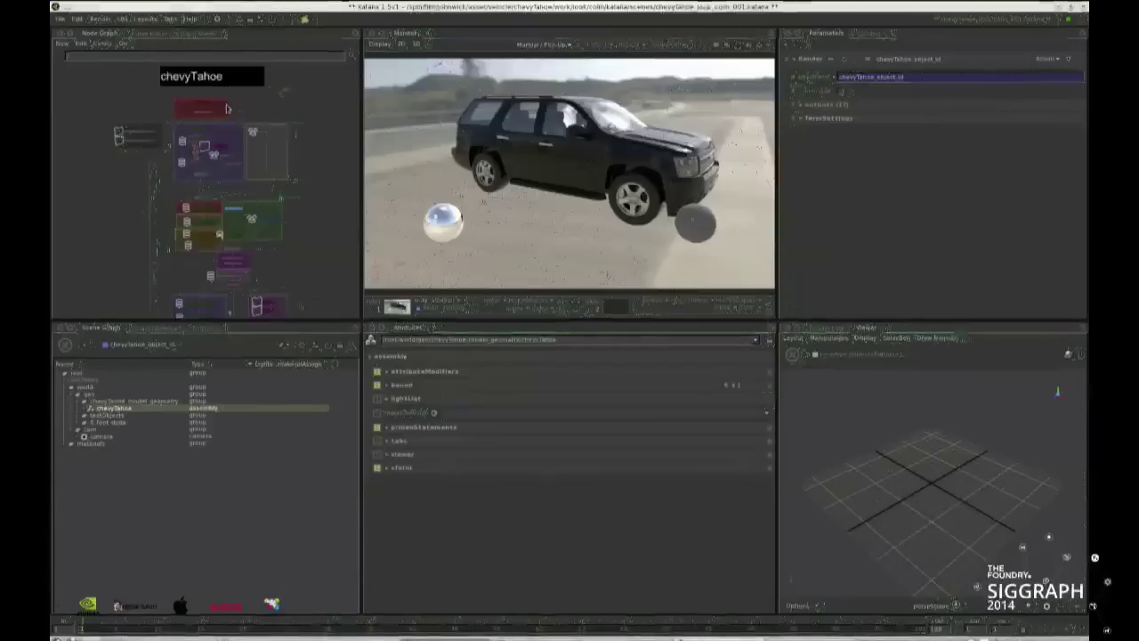
scroll(212, 114, "up", 2)
double_click(202, 98)
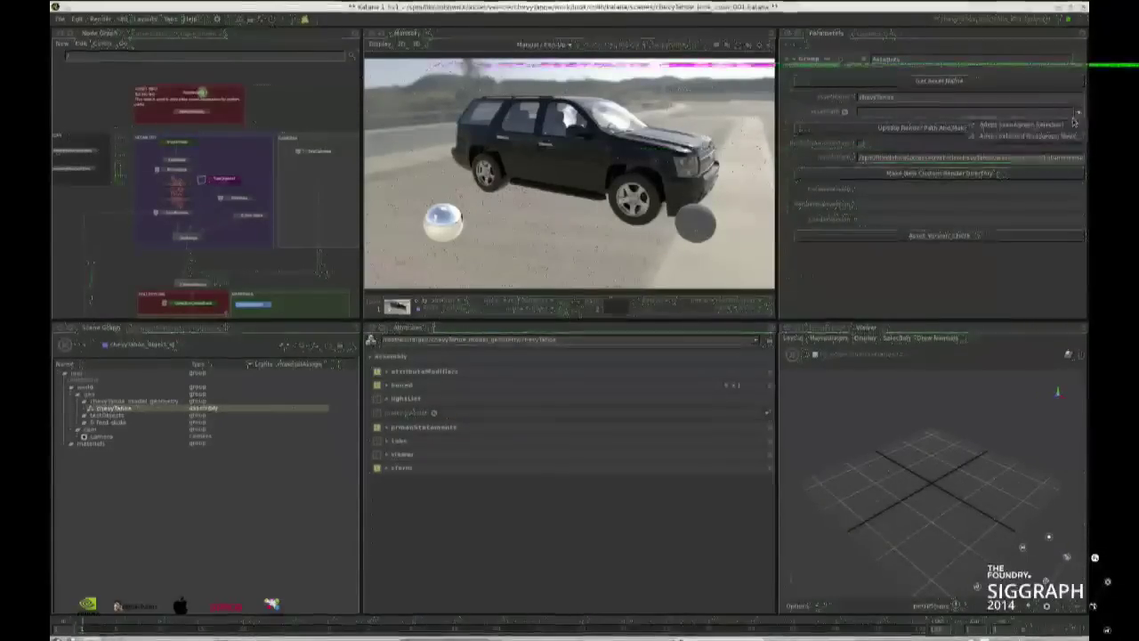
left_click(1068, 130)
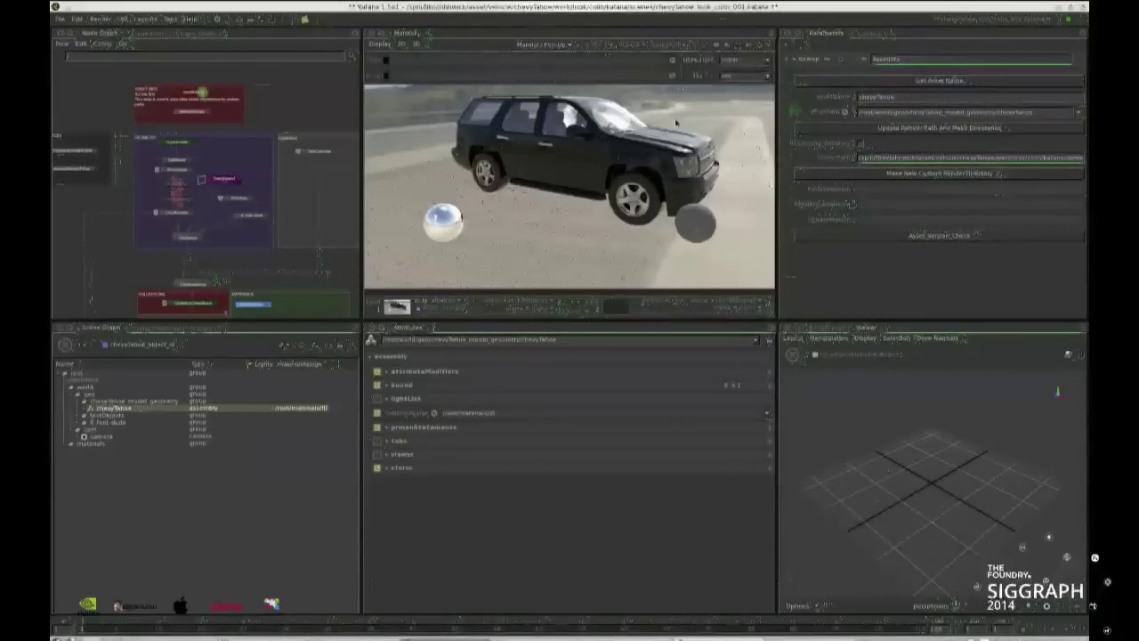
Pick the front wheel's rim geometry in the rendered image and select its location in the scene graph
left_click(637, 201)
right_click(578, 68)
left_click(593, 78)
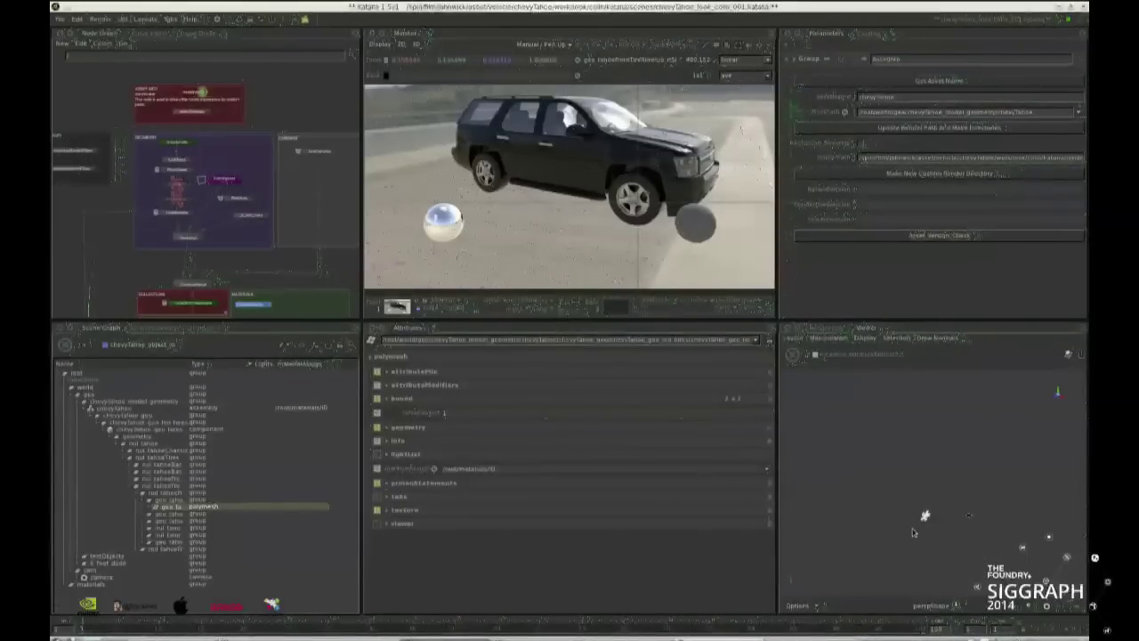
Open the first ID group's parameters and append the selected wheel geometry to its first CEL statement
scroll(301, 275, "down", 3)
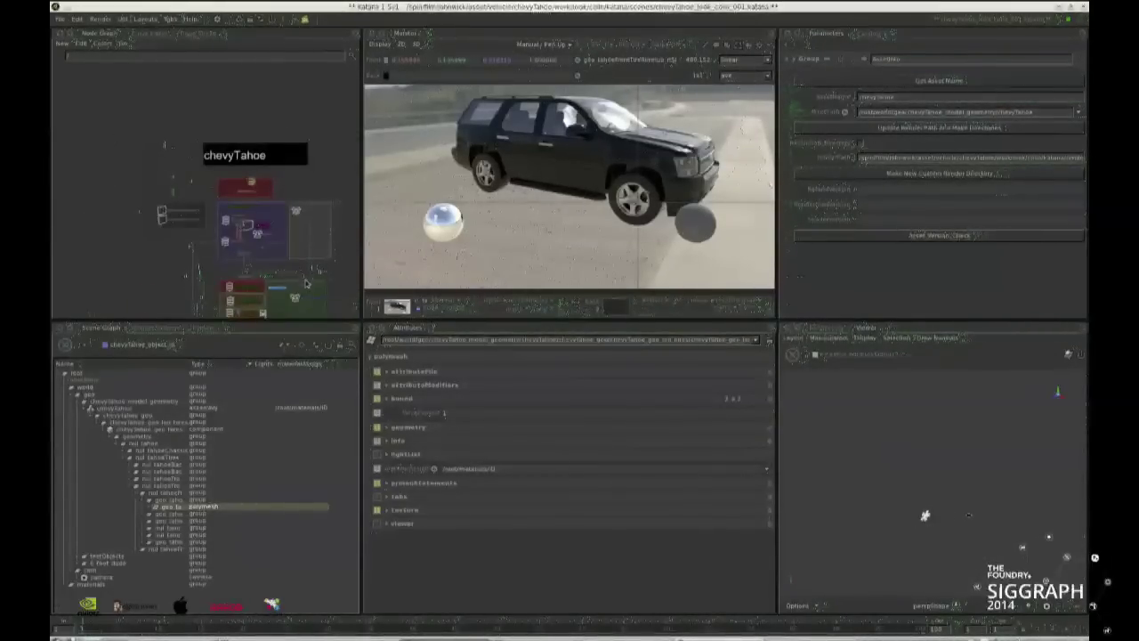
middle_click_drag(306, 283, 256, 201)
scroll(200, 130, "up", 4)
middle_click_drag(200, 131, 256, 171)
left_click(248, 134)
left_click(792, 77)
left_click(1053, 92)
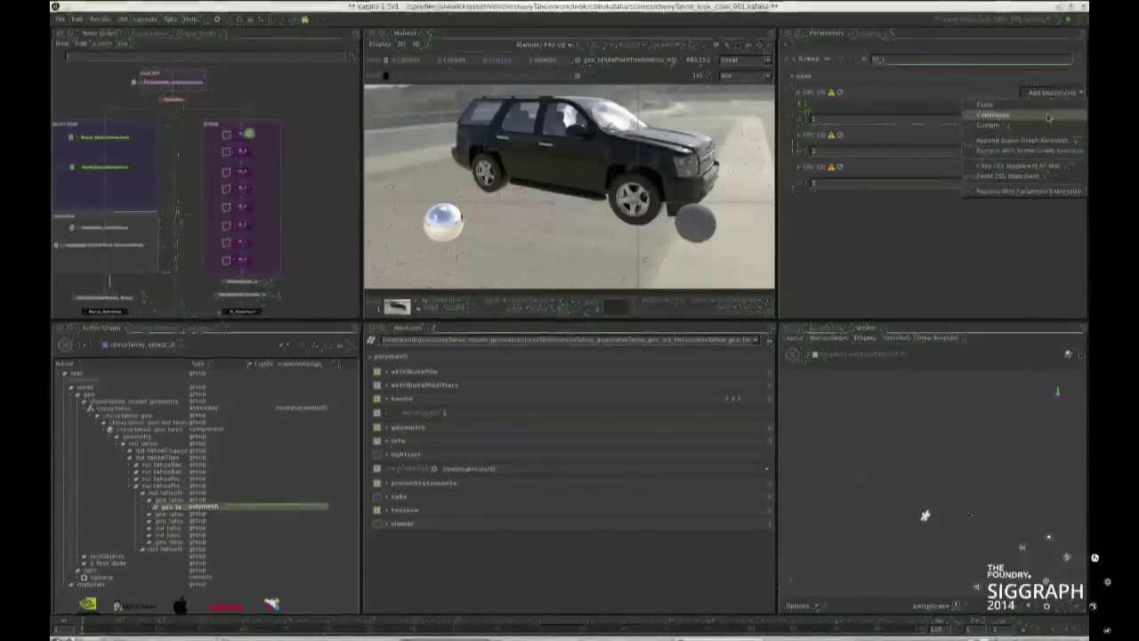
left_click(1023, 139)
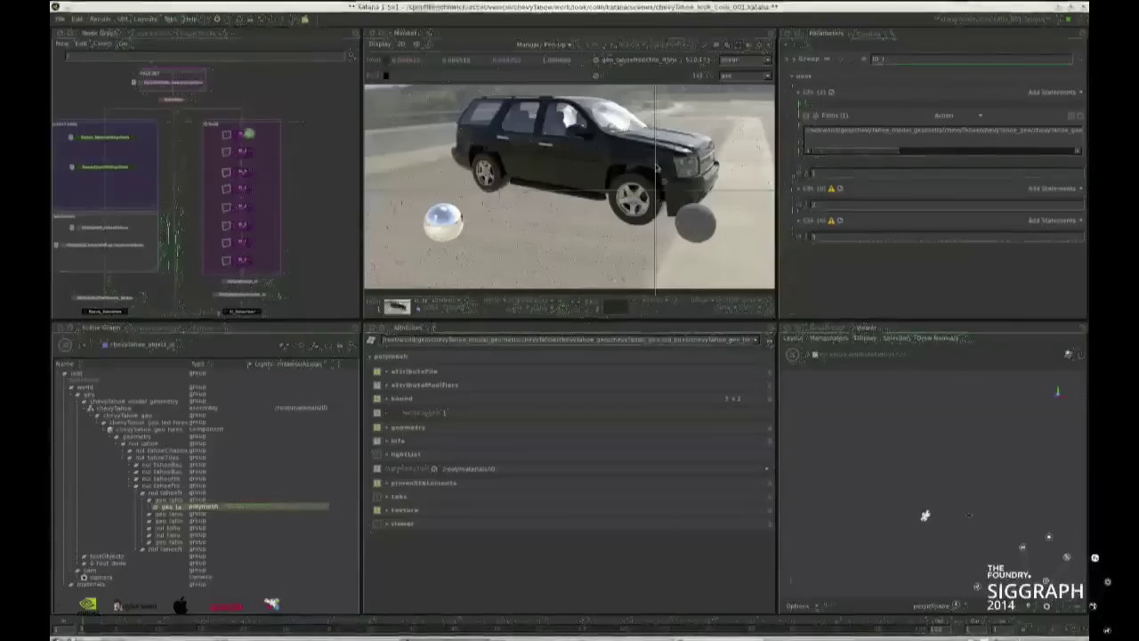
Pick the front tire in the rendered image, select its location and append it to the ID group's second CEL statement
left_click(597, 62)
left_click(609, 75)
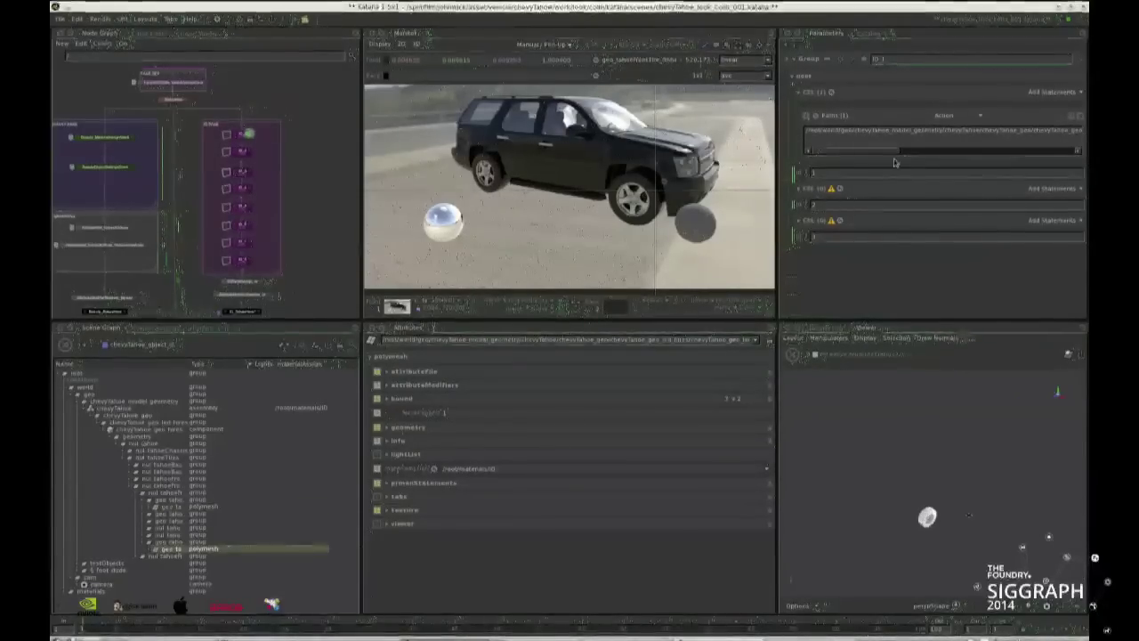
left_click(1062, 190)
left_click(1062, 238)
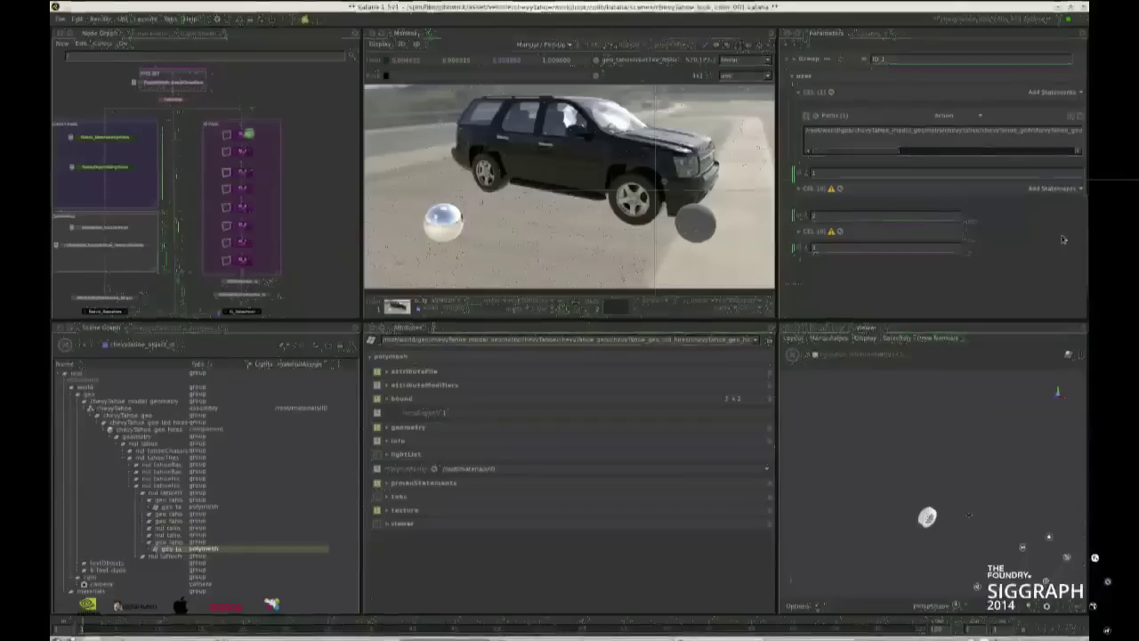
Check which interactive render filters are active for preview rendering, including the AOVs filter
scroll(331, 260, "down", 4)
middle_click_drag(330, 261, 316, 115)
left_click(306, 20)
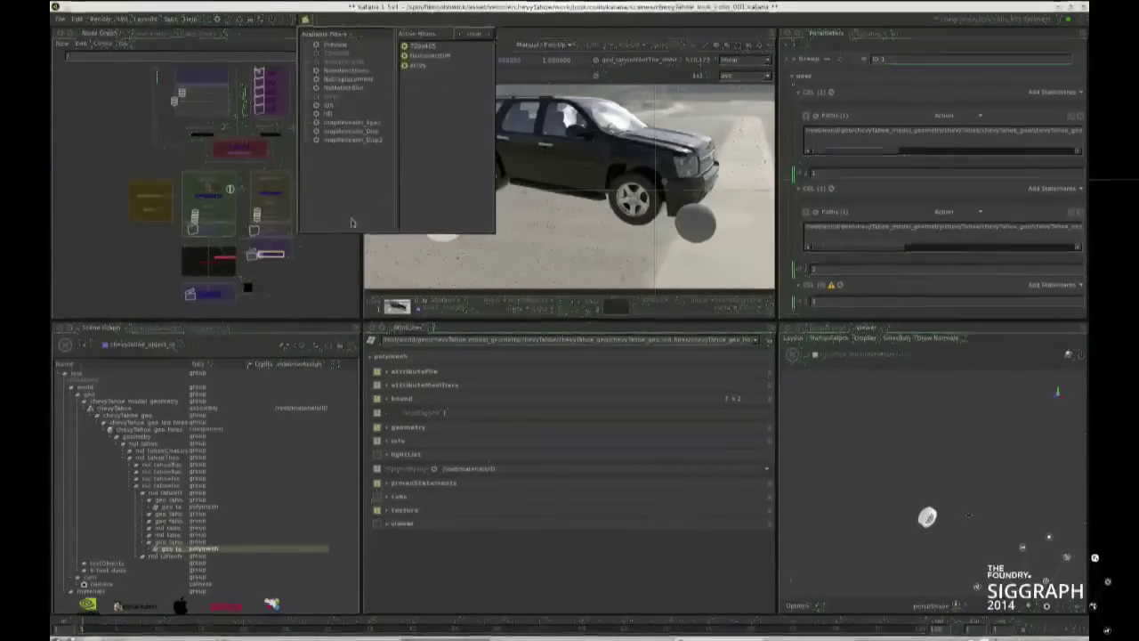
left_click_drag(414, 65, 434, 101)
left_click(323, 283)
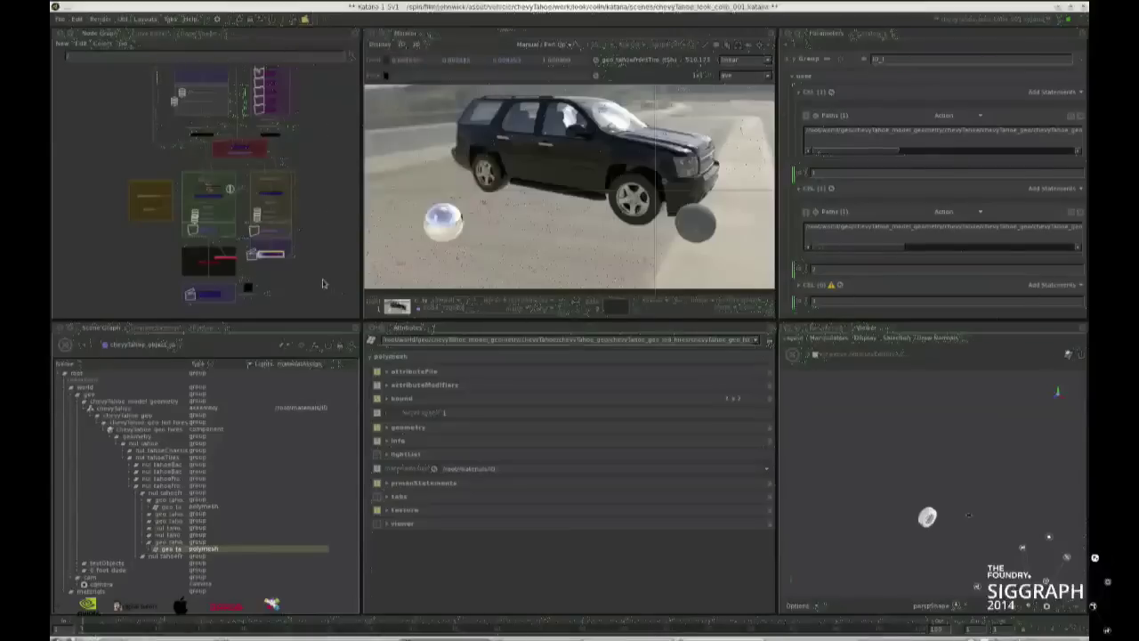
Preview render the ID render node and display its first ID pass in the monitor
right_click(276, 253)
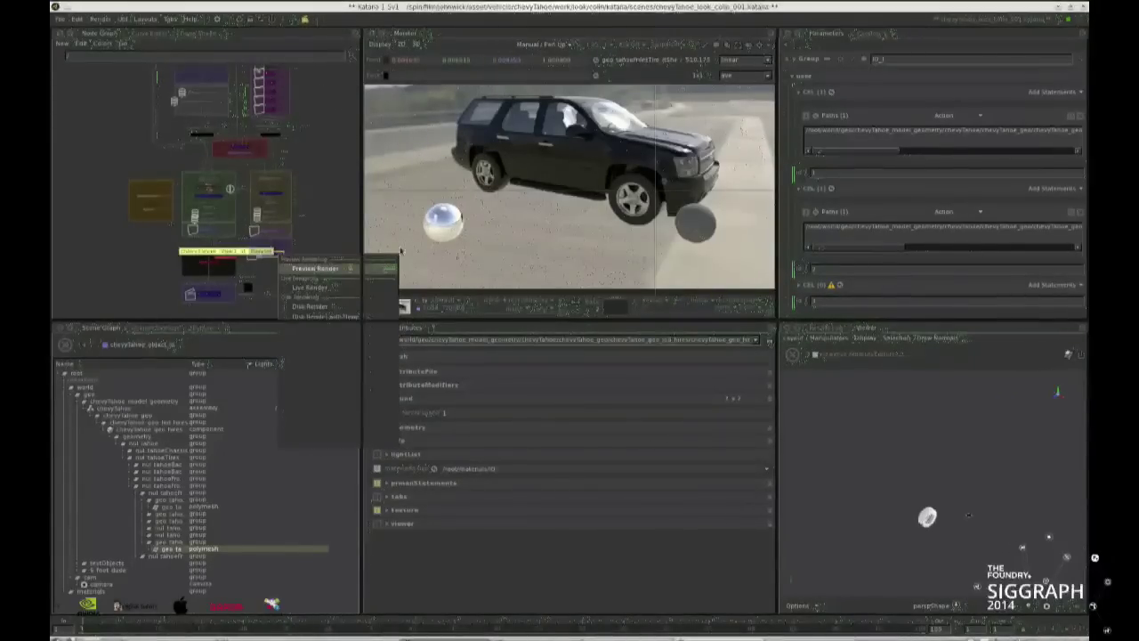
left_click(374, 268)
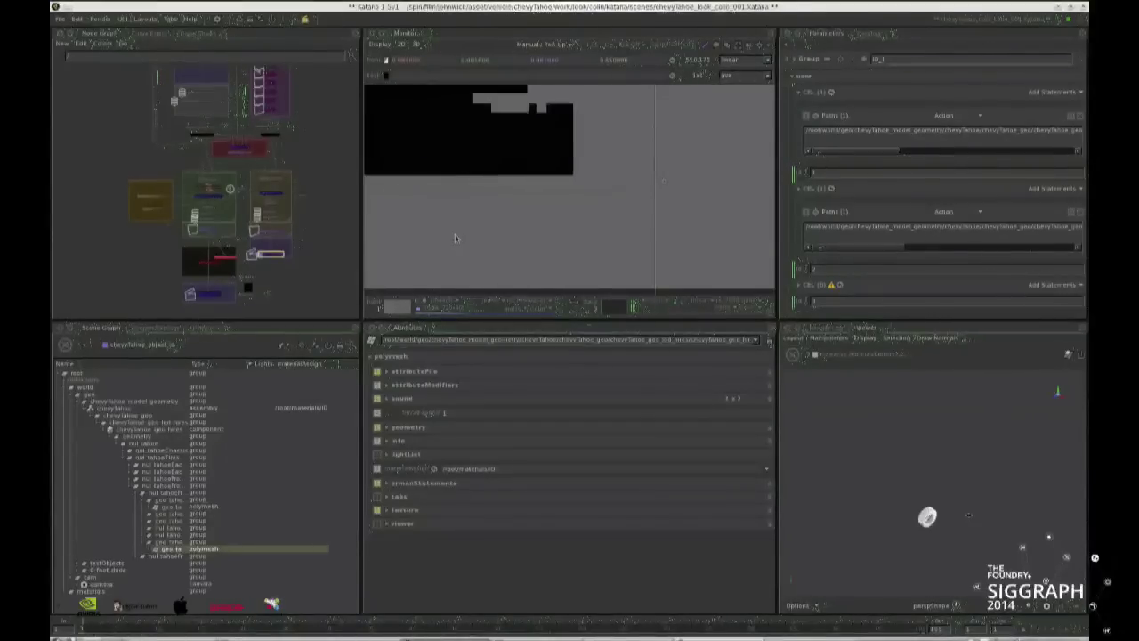
left_click(456, 308)
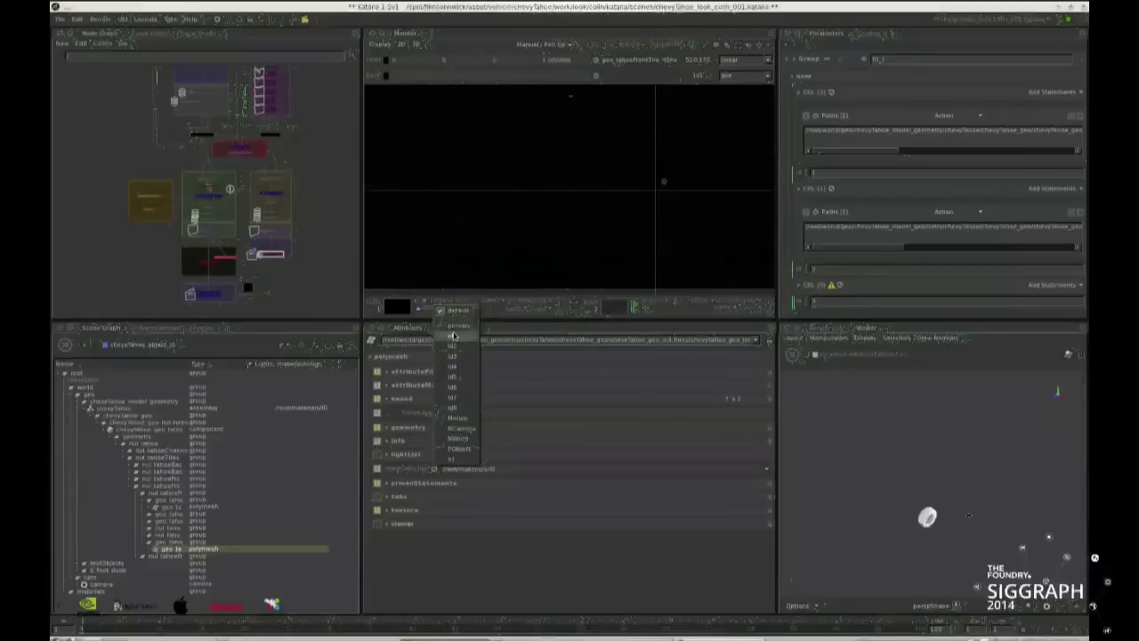
left_click(454, 334)
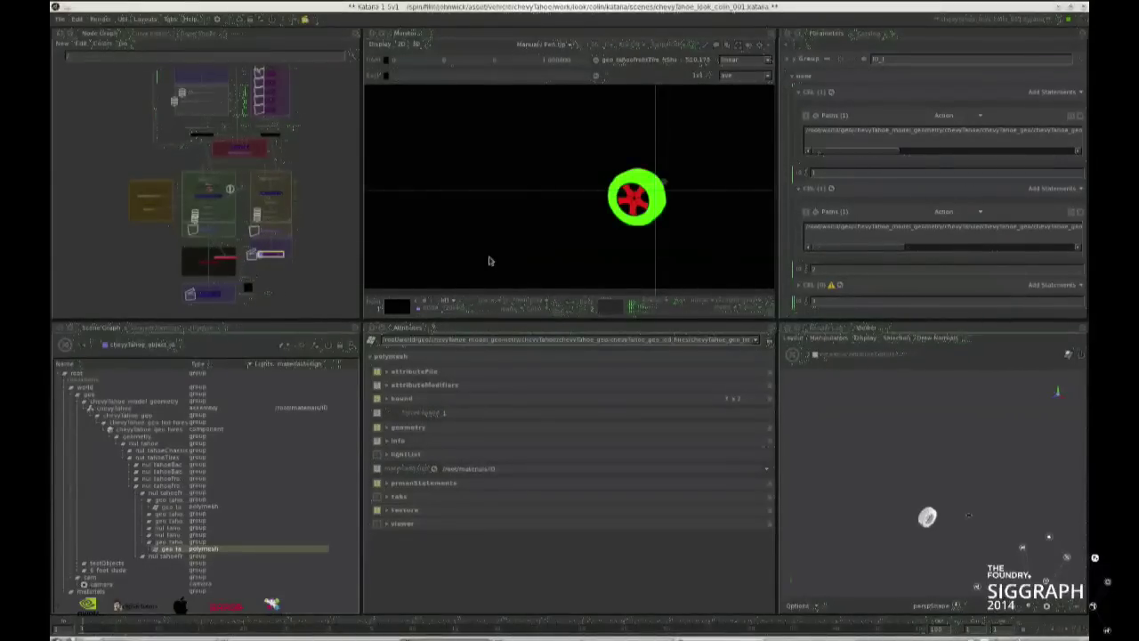
Bring the earlier beauty render back from the catalog and view its LightsSpecular_light1 and IndirectSpecular passes
left_click(868, 34)
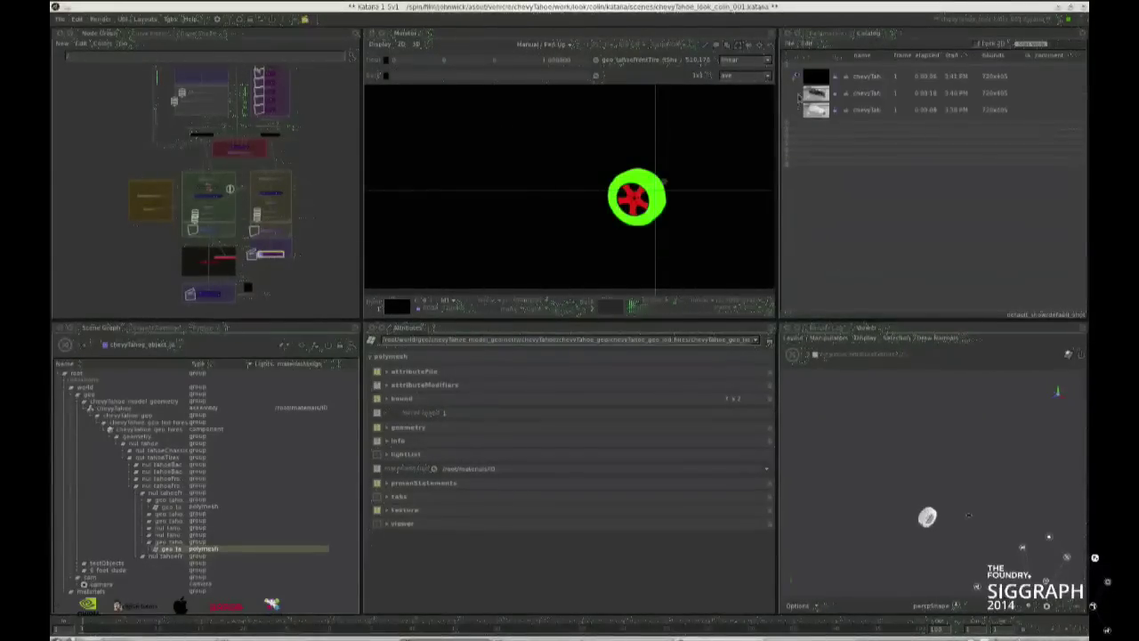
left_click(798, 93)
left_click(449, 301)
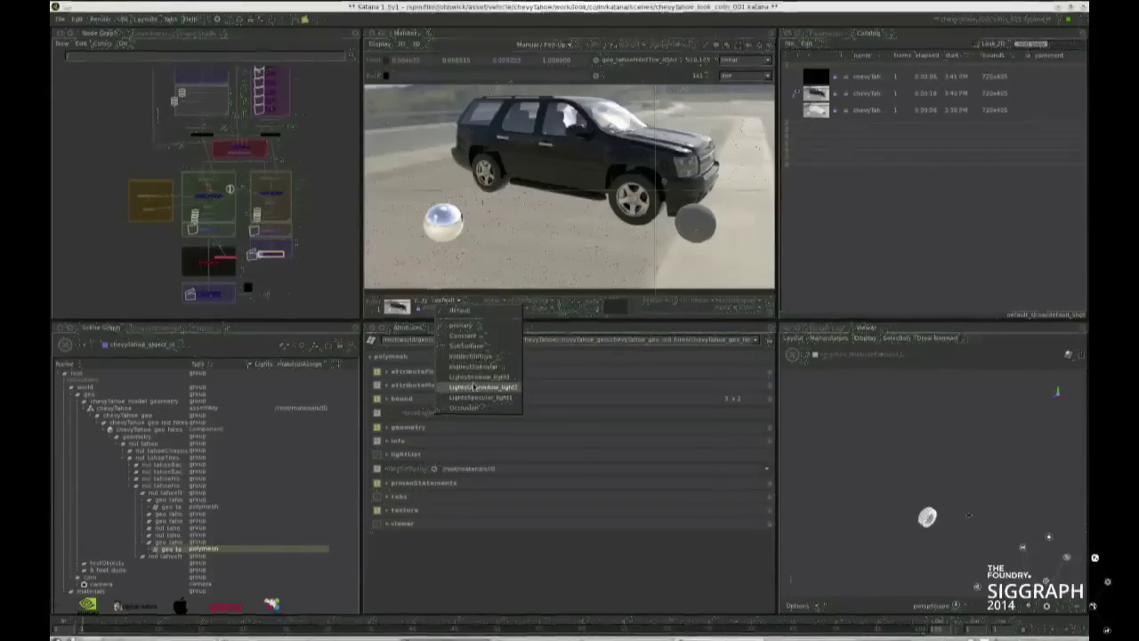
left_click(481, 399)
left_click(450, 301)
left_click(473, 365)
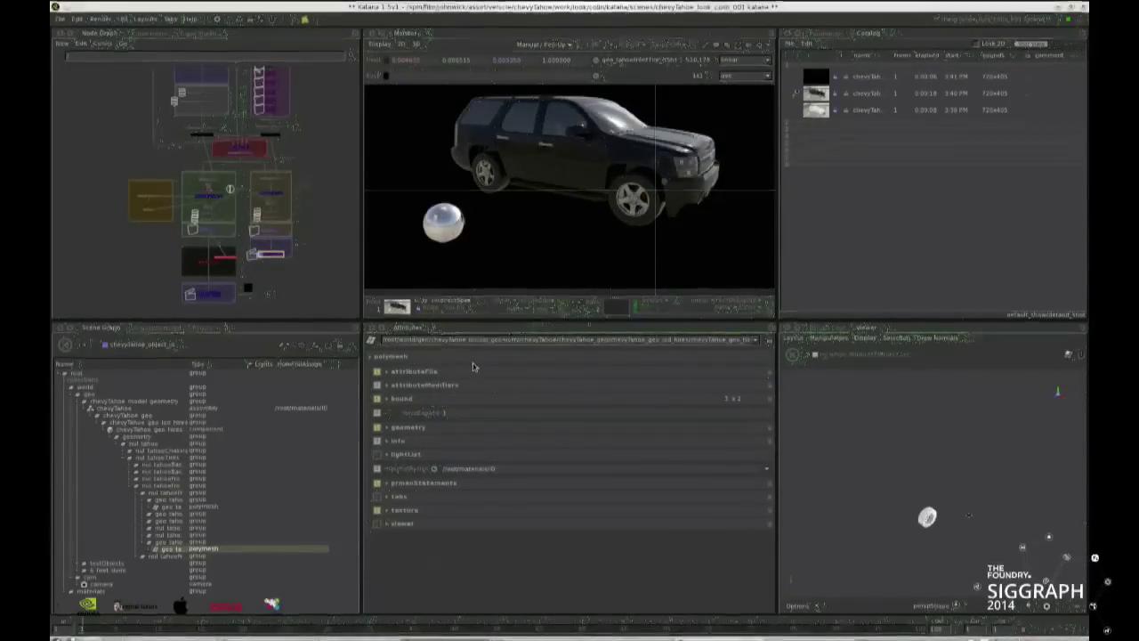
View the beauty render's LightsShadow_light1 pass and return the monitor to the full beauty image
left_click(452, 301)
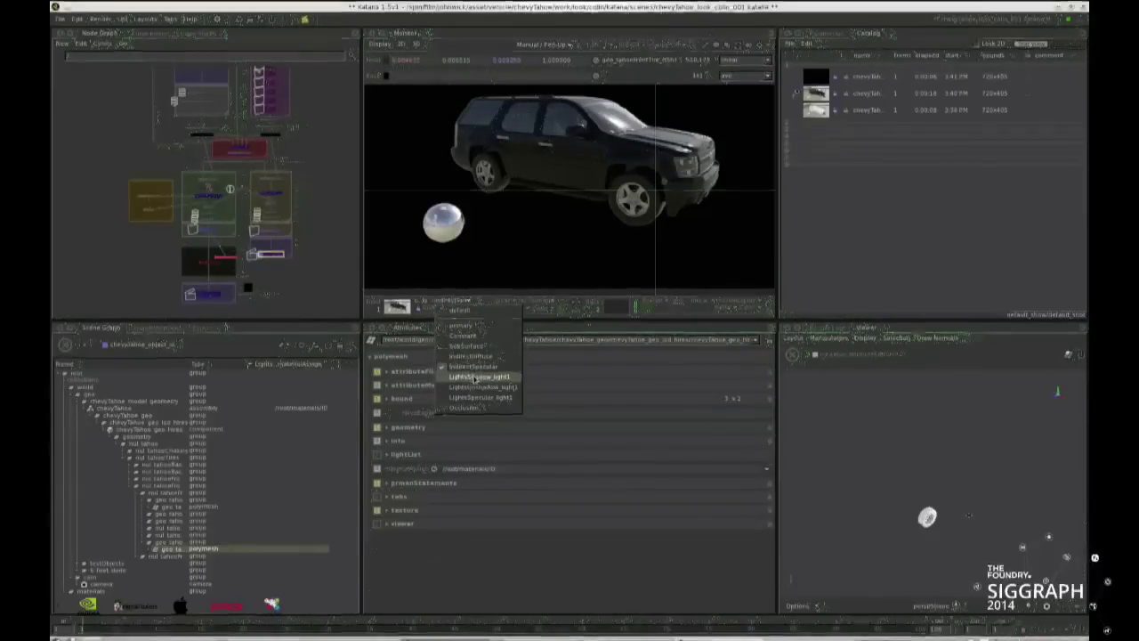
left_click(475, 378)
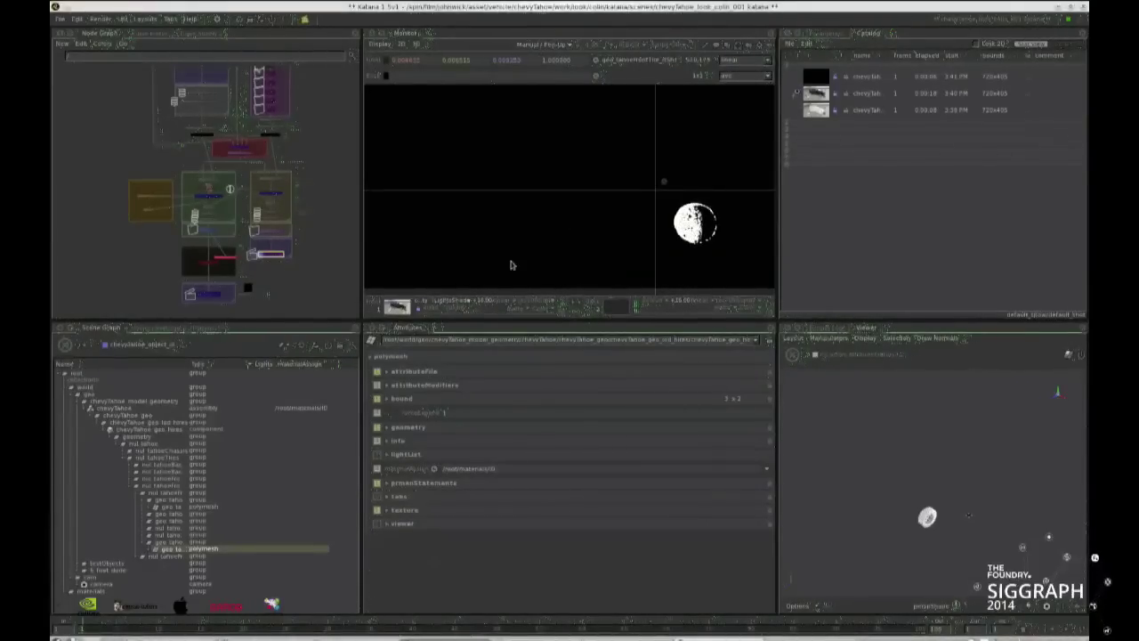
left_click(459, 301)
left_click(462, 317)
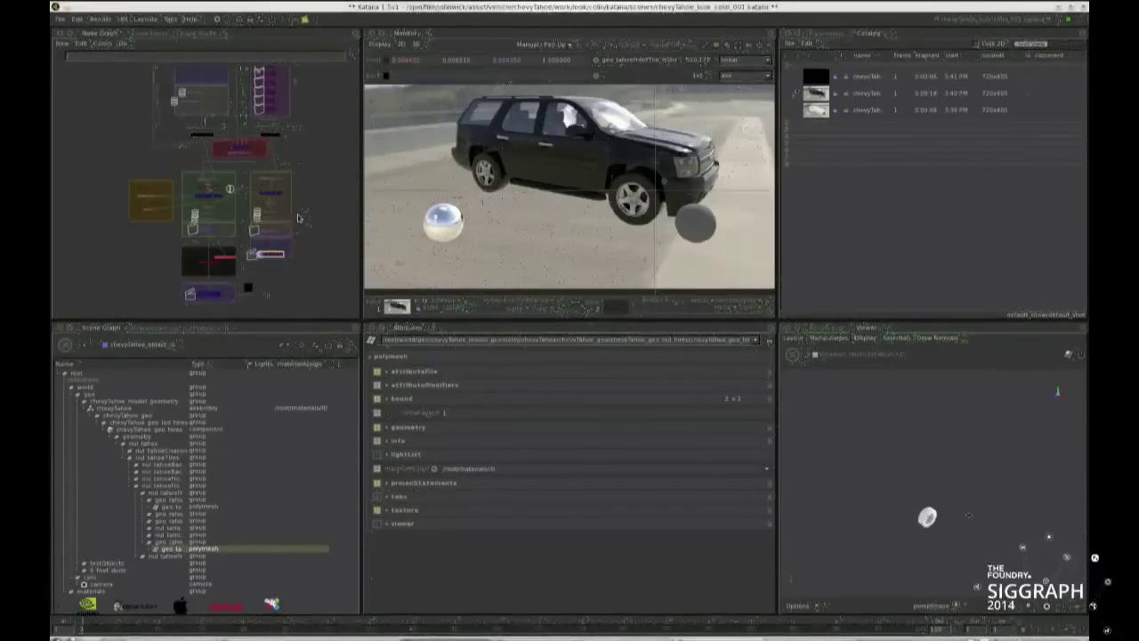
Review the queue job submission settings for the chevyTahoe beauty render node without submitting the job
scroll(218, 271, "up", 3)
middle_click_drag(223, 284, 236, 204)
left_click(217, 232)
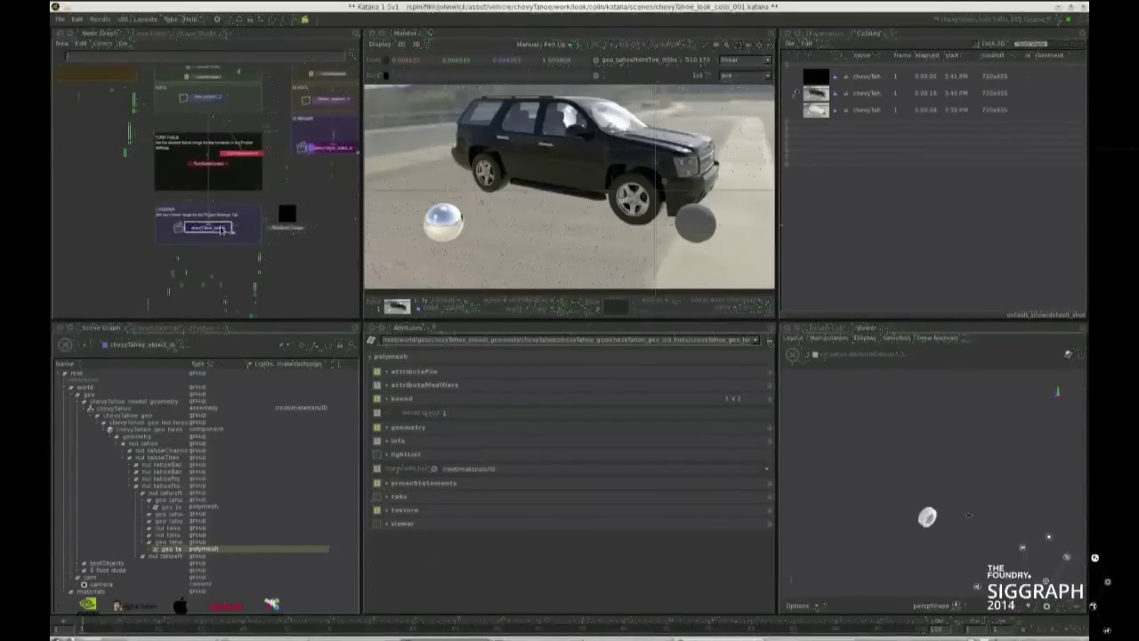
right_click(222, 230)
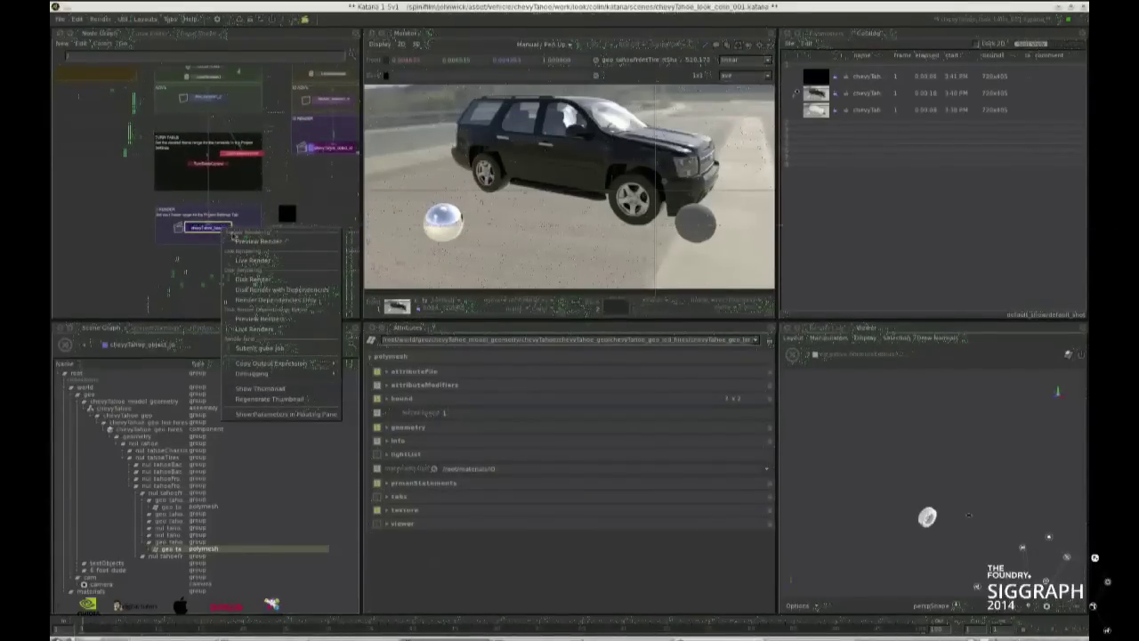
left_click(251, 349)
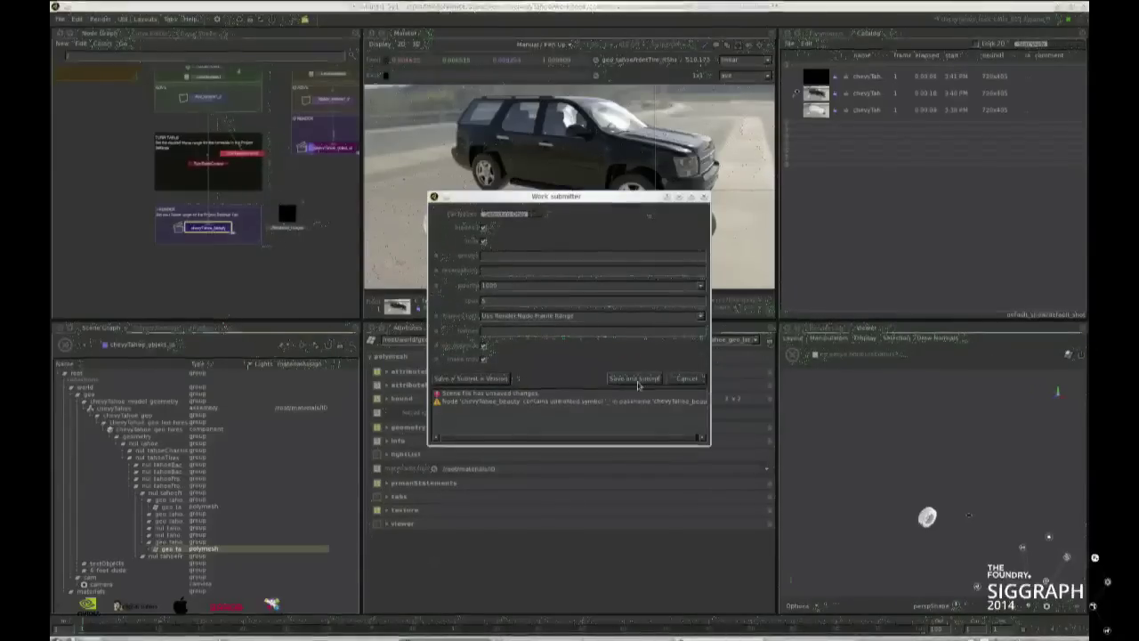
left_click(693, 381)
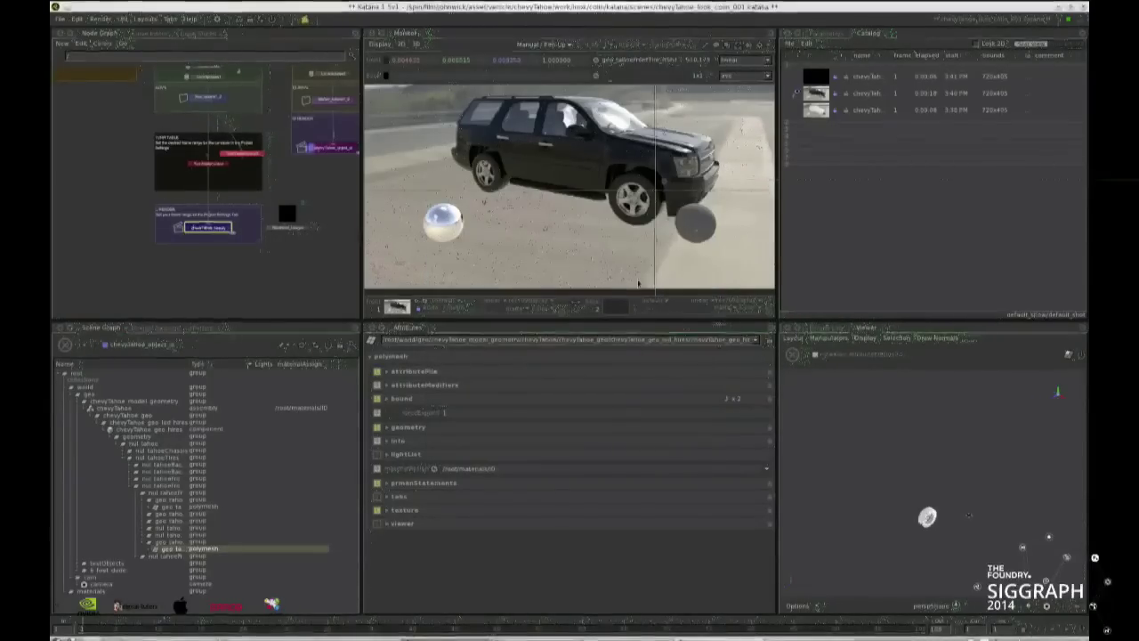
Open the LookFileBake node's parameters and write the chevyTahoe look file under the proposed path and name
middle_click_drag(259, 71, 261, 144)
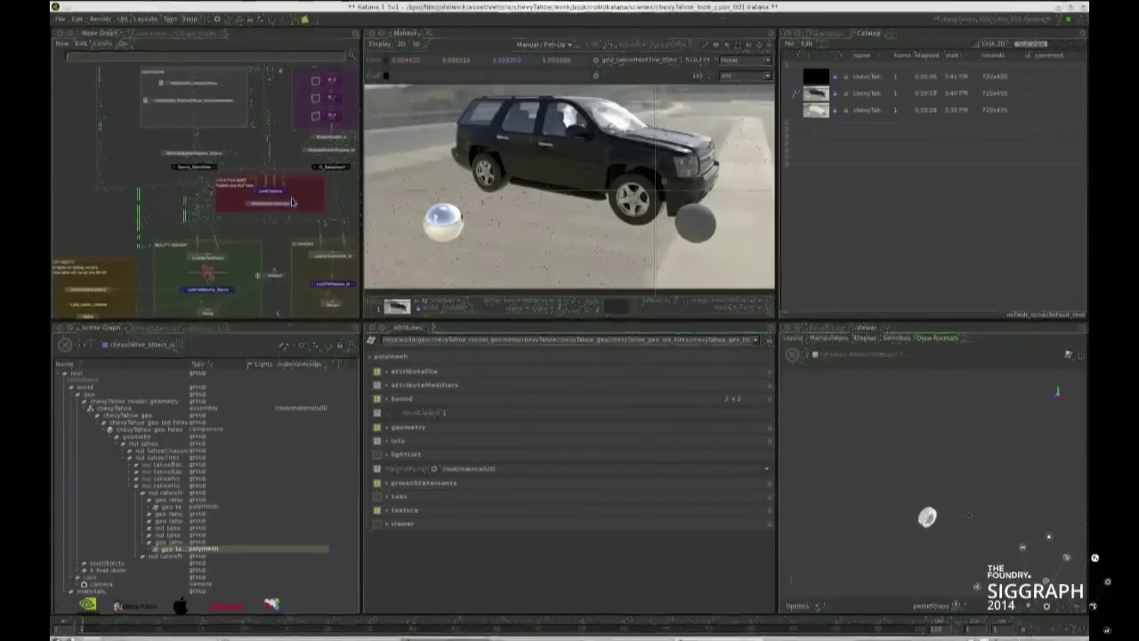
scroll(291, 194, "up", 3)
left_click(278, 188)
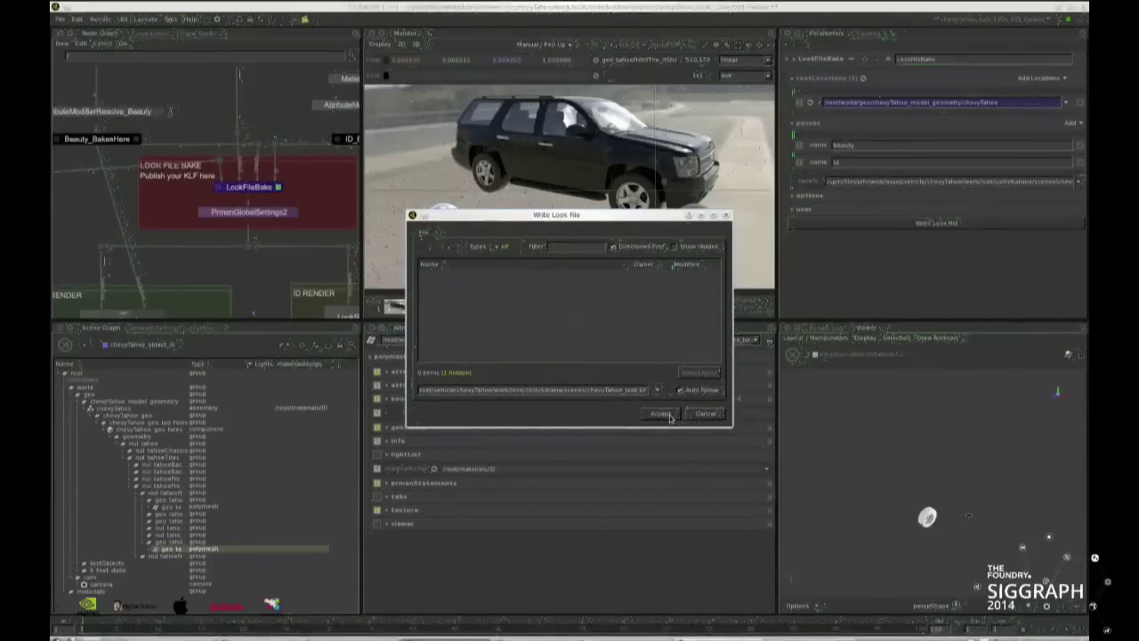
left_click(667, 415)
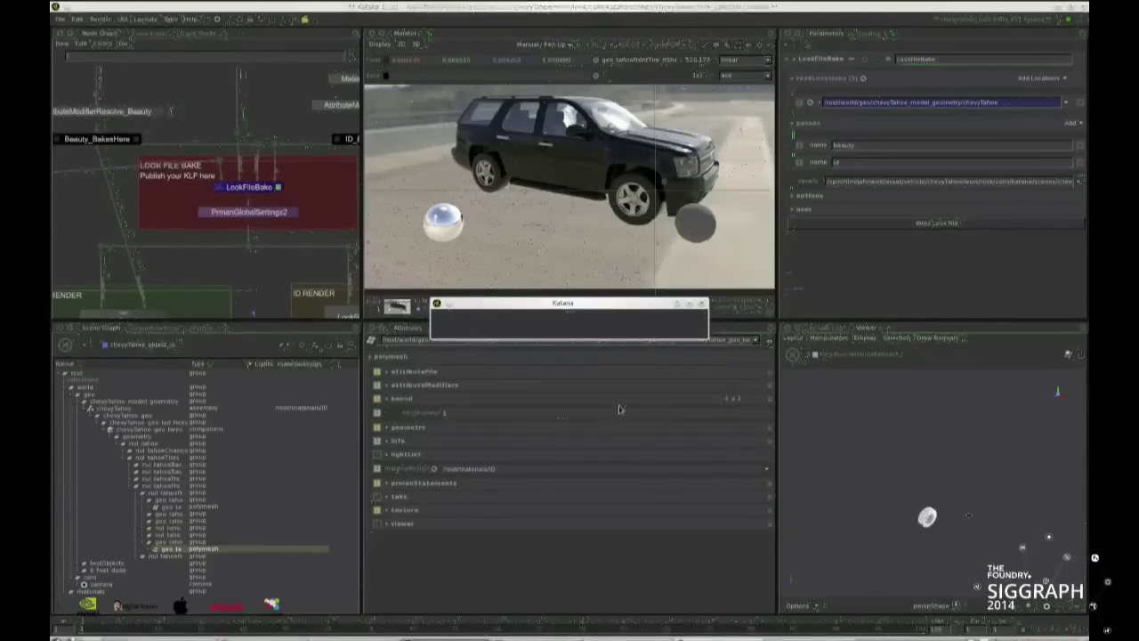